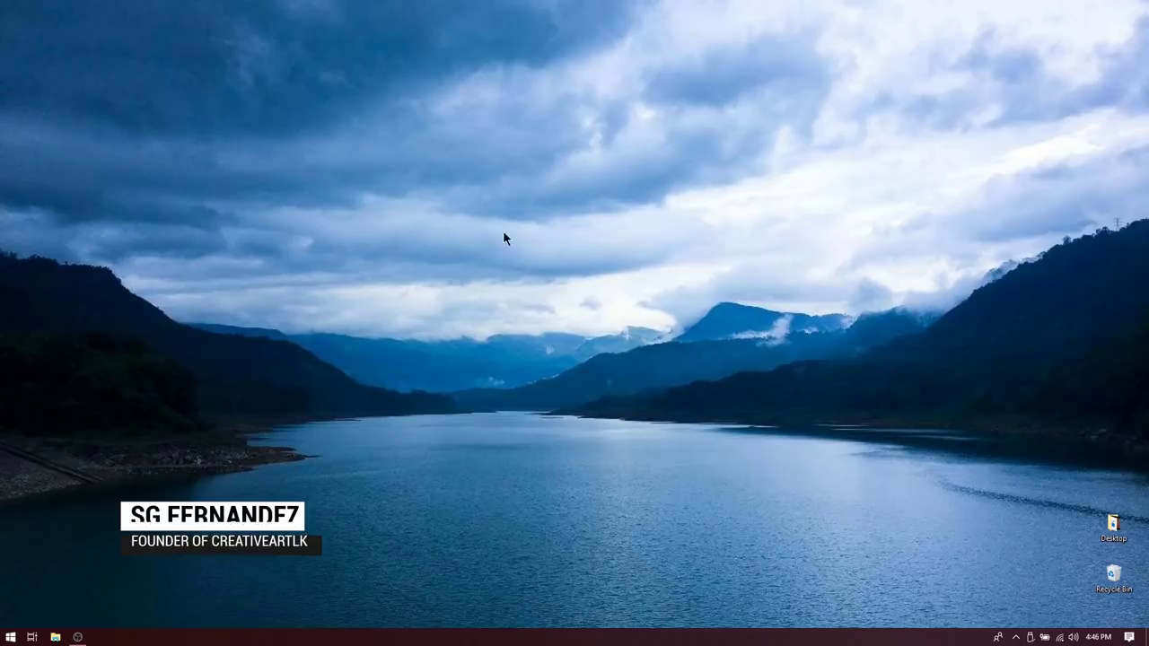
Step: Launch Filmora and start a new movie in Full Feature Mode with the 16:9 (Widescreen) aspect ratio
left_click(10, 636)
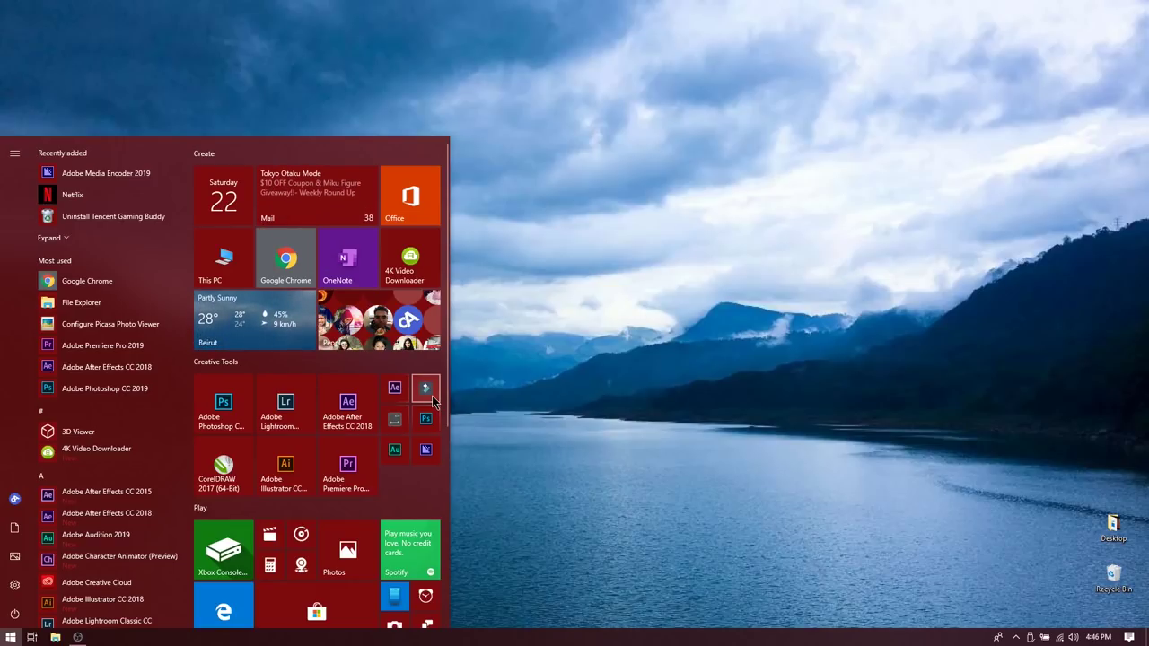
left_click(430, 400)
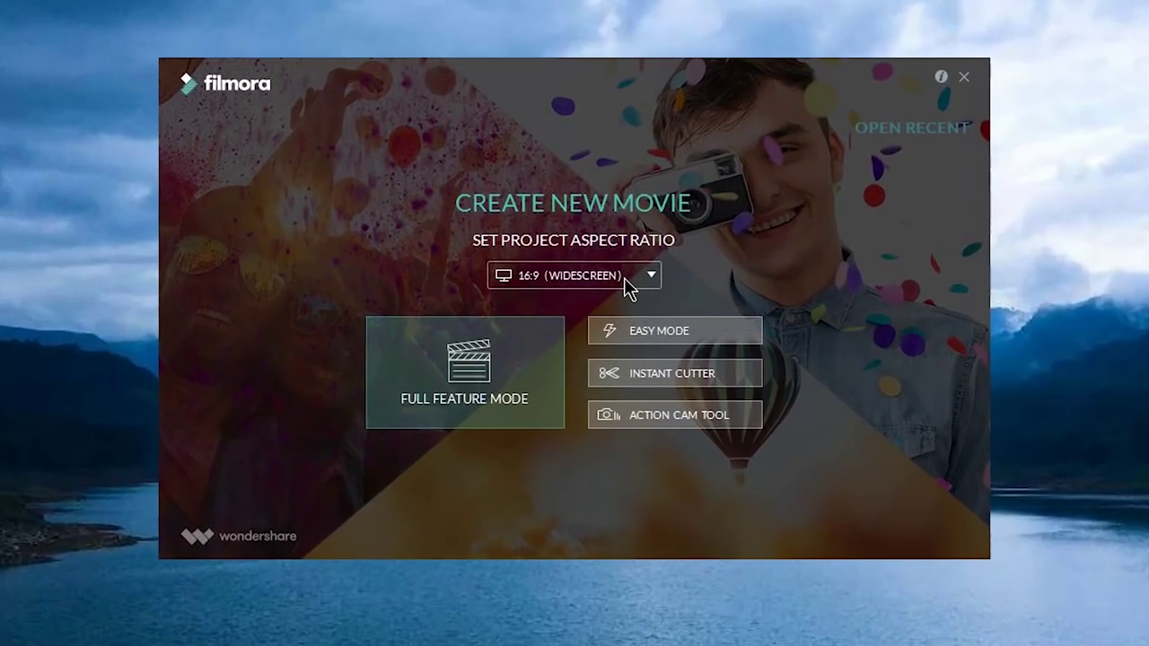
left_click(624, 277)
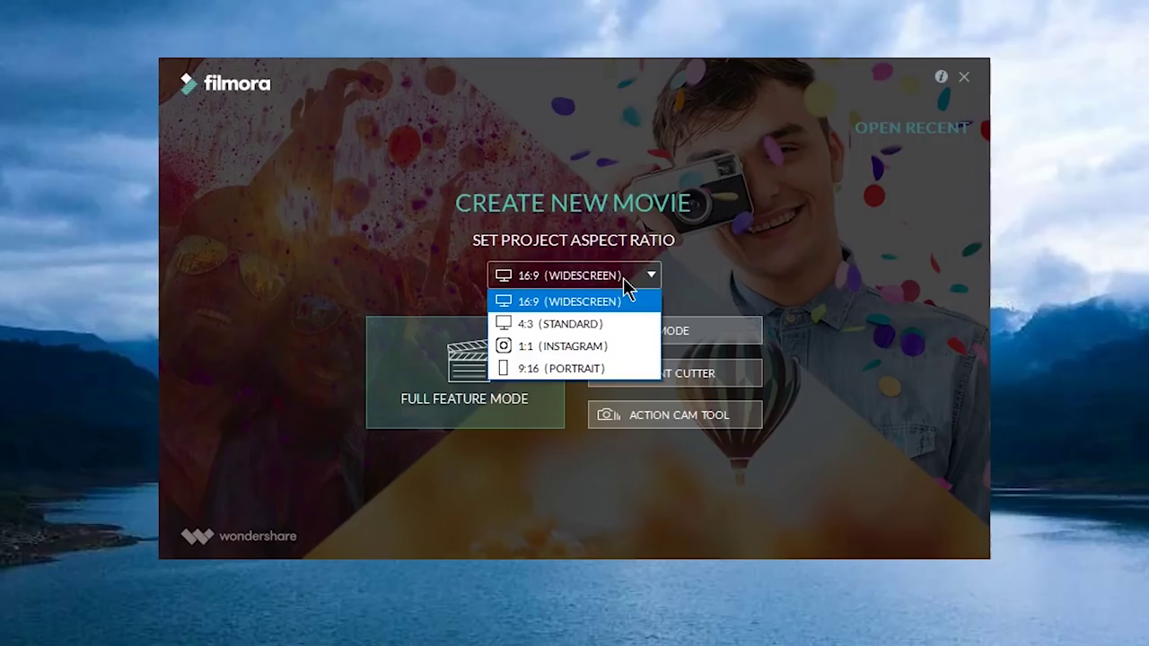
left_click(623, 280)
left_click(623, 277)
left_click(623, 278)
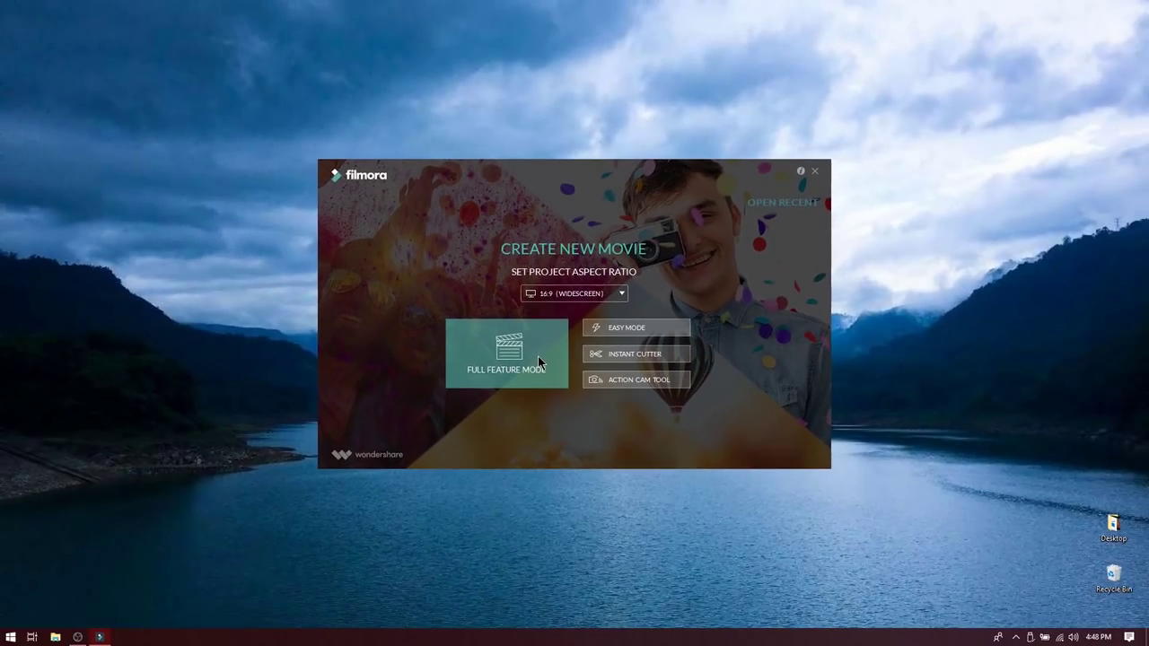
left_click(539, 358)
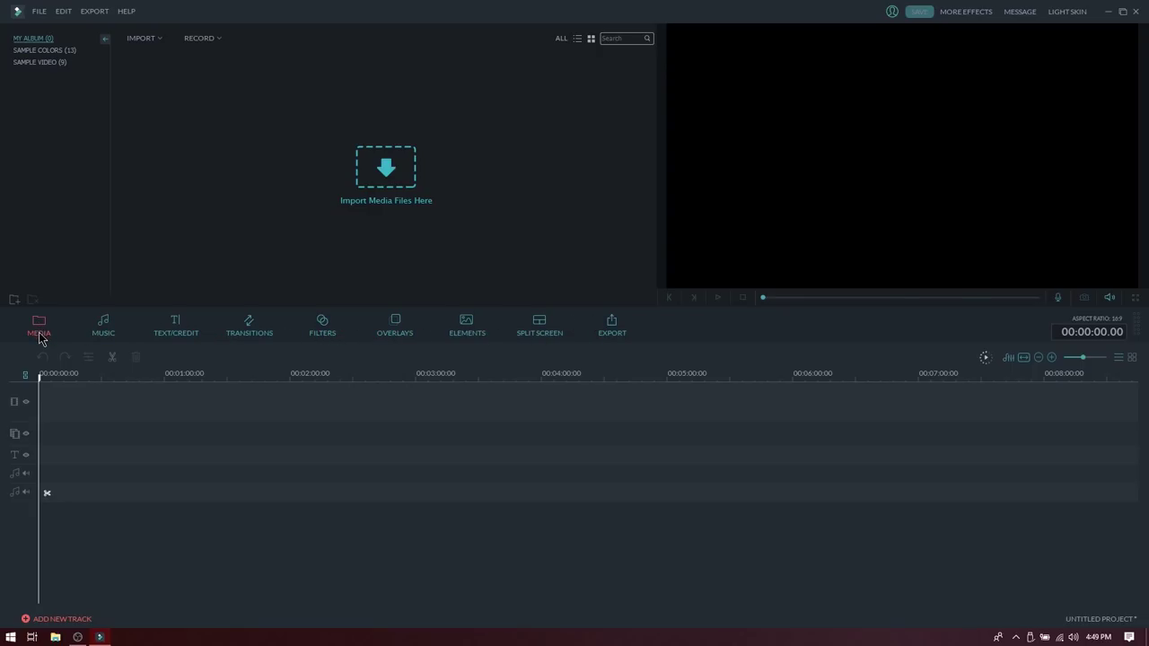
Step: Browse the music, text/credit and transition libraries to review the available tracks, title templates and transitions
left_click(114, 333)
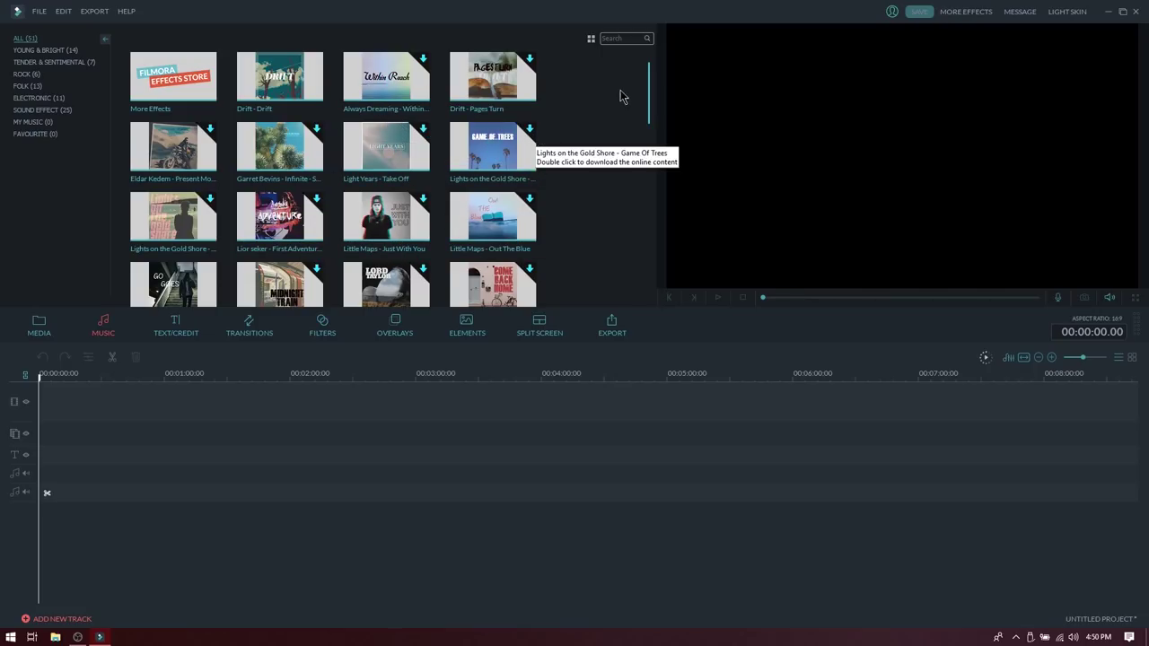
mouse_move(654, 90)
left_mouse_down()
mouse_move(658, 193)
mouse_move(661, 75)
left_mouse_up()
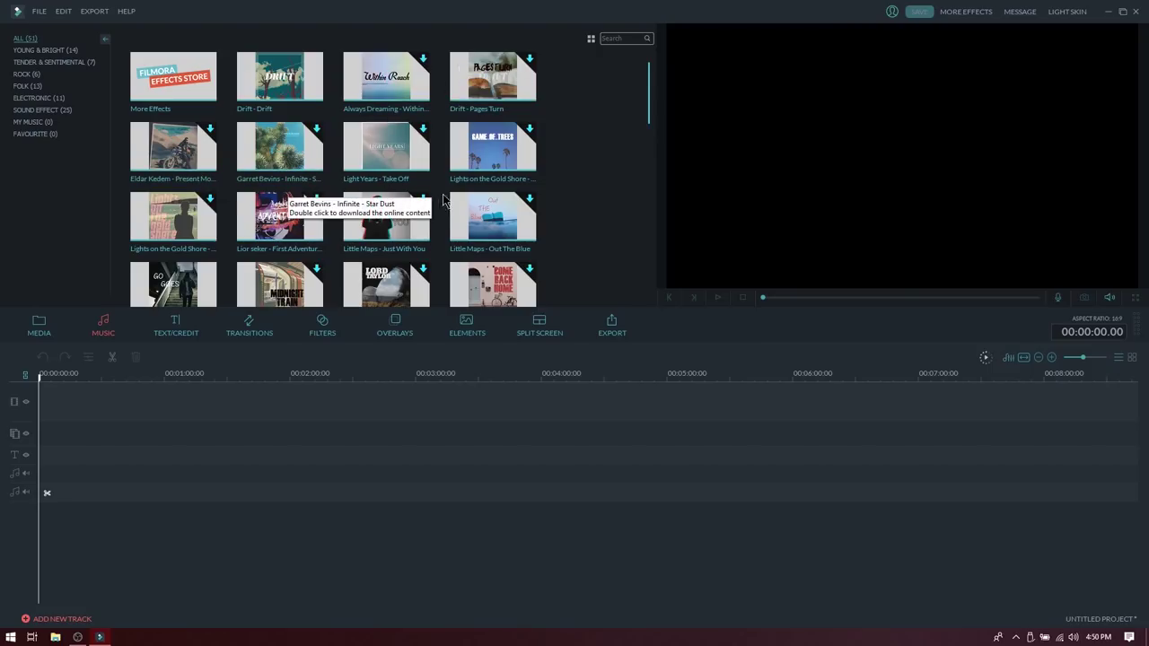
left_click(184, 335)
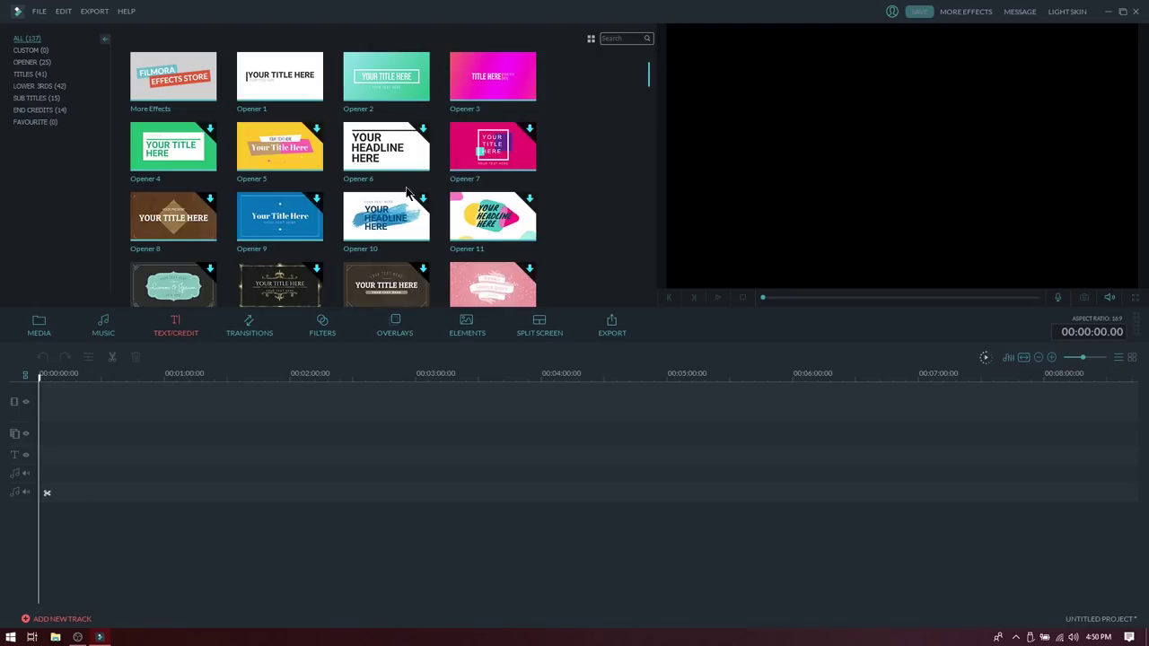
scroll(654, 106, "down", 3)
scroll(653, 99, "up", 3)
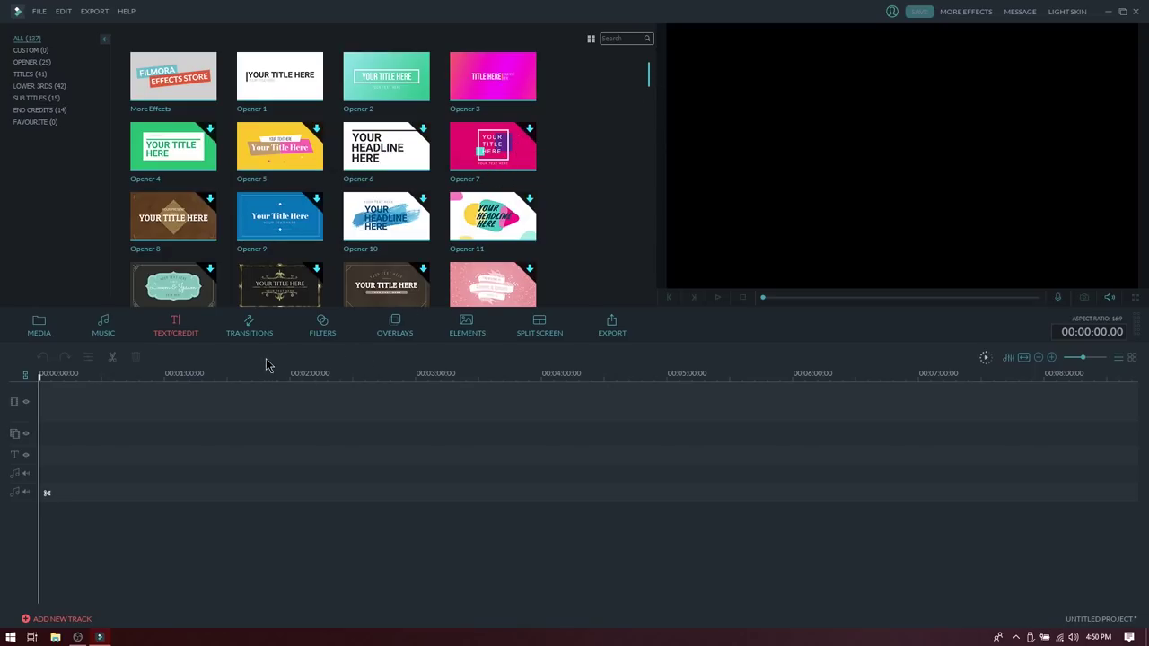
left_click(254, 331)
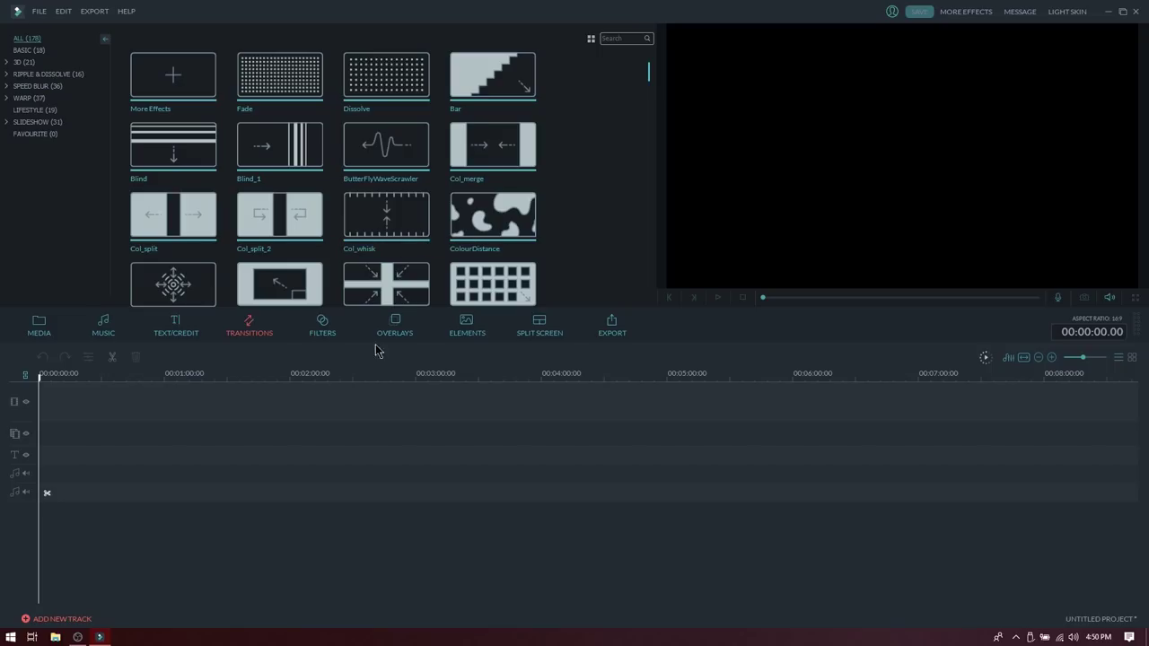
Step: Browse the filter, overlay and element libraries to review the available effects and graphics
left_click(324, 332)
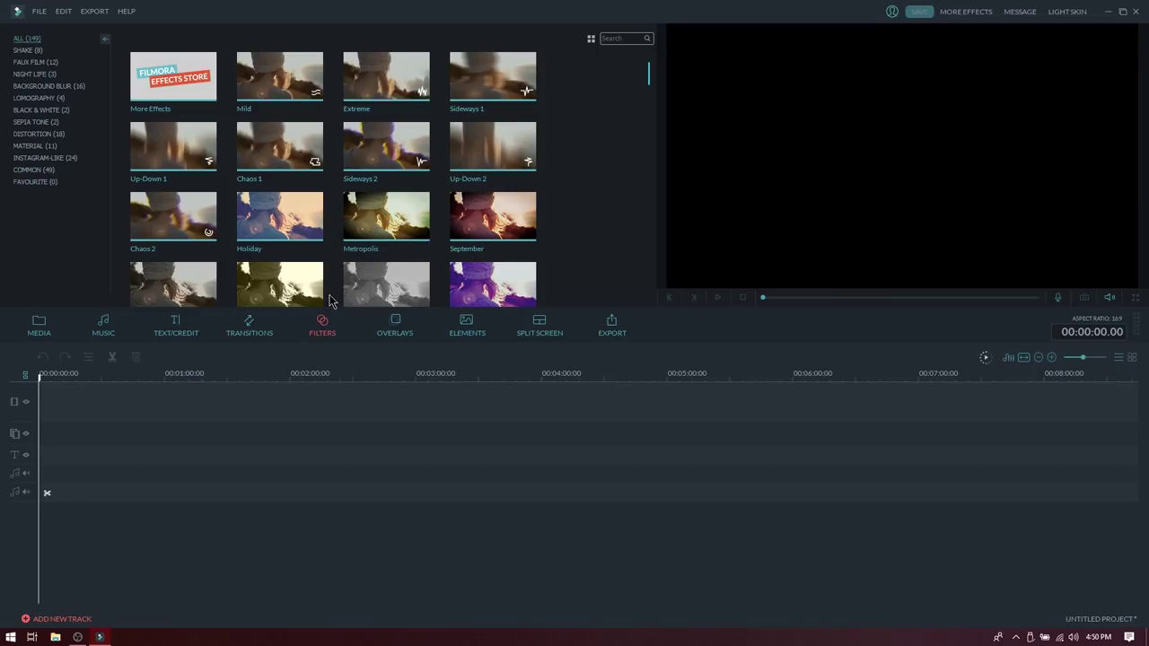
mouse_move(646, 81)
left_mouse_down()
mouse_move(638, 144)
mouse_move(649, 90)
left_mouse_up()
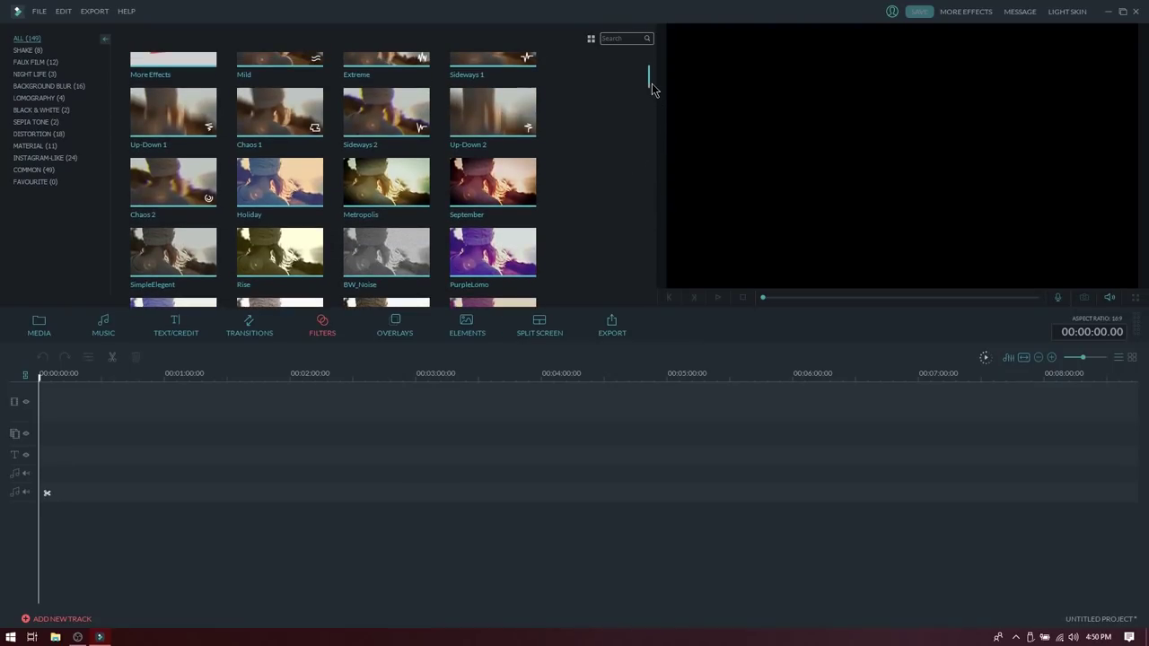
left_click_drag(652, 89, 652, 83)
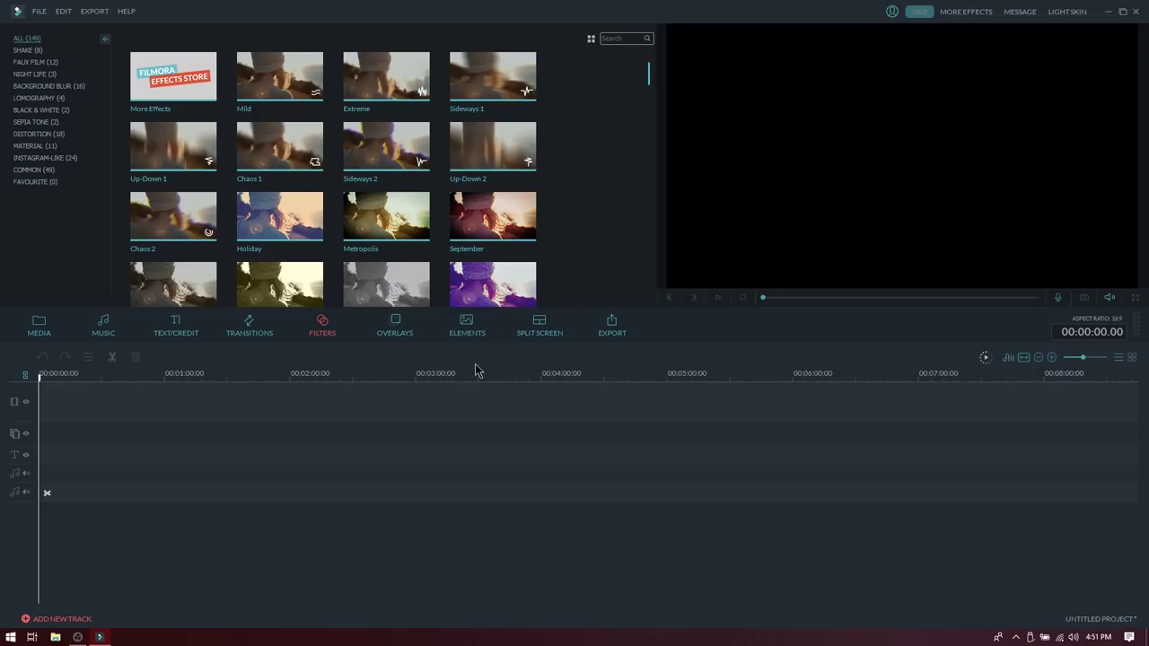
left_click(403, 334)
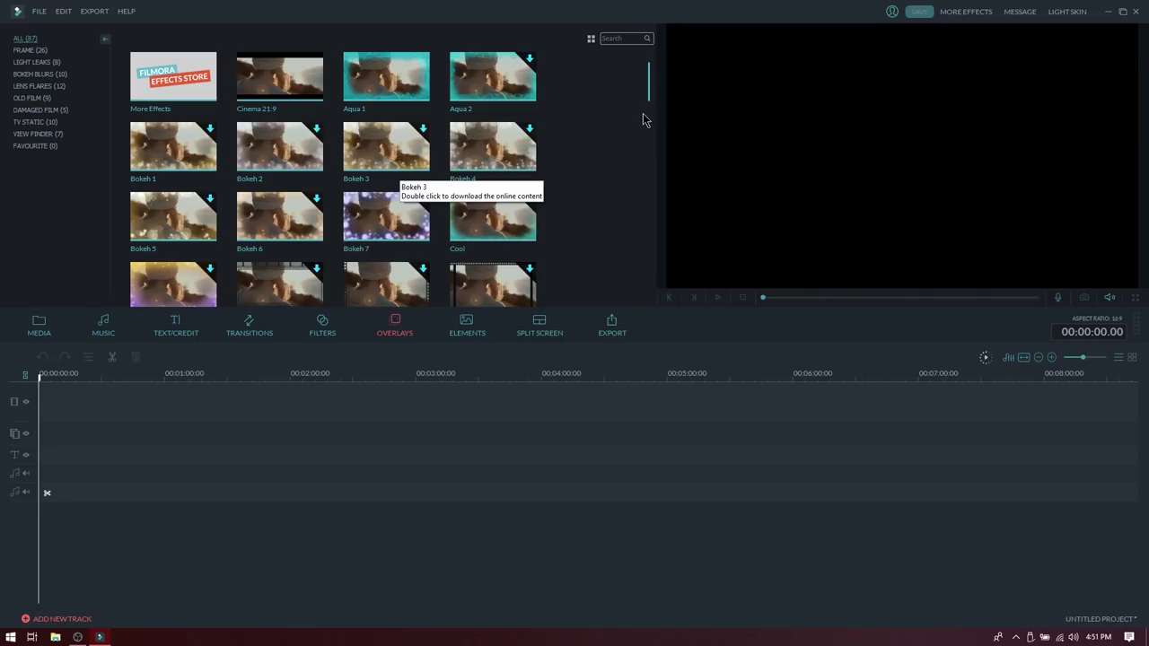
mouse_move(649, 102)
left_mouse_down()
mouse_move(652, 185)
mouse_move(652, 90)
left_mouse_up()
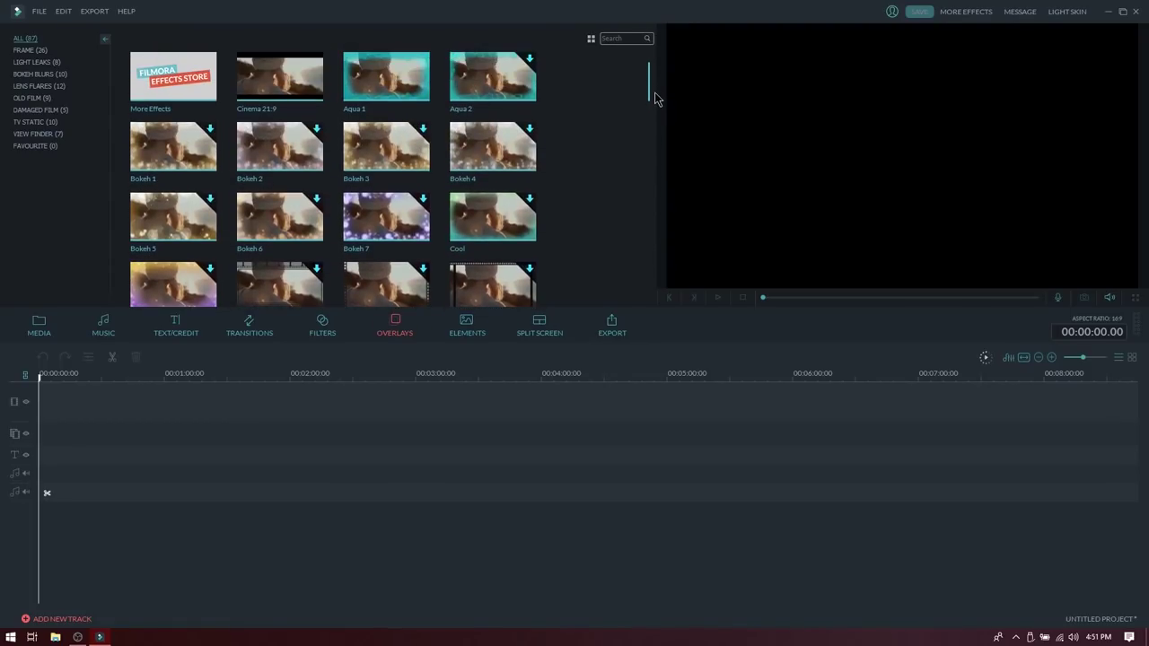
left_click(467, 325)
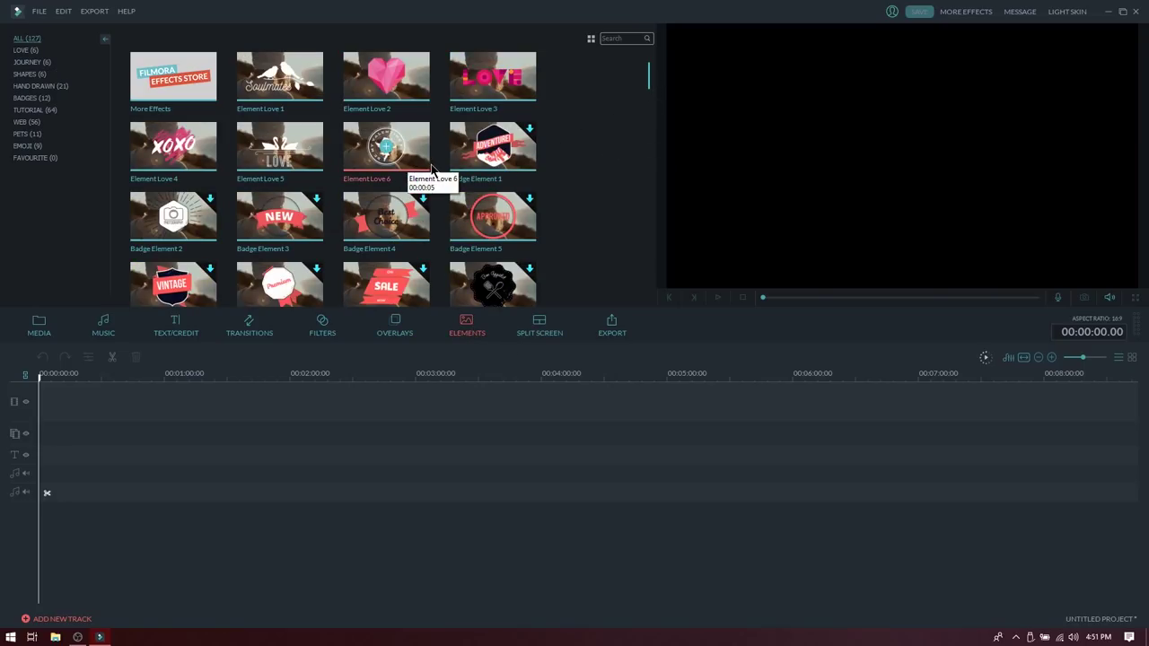
mouse_move(652, 90)
left_mouse_down()
mouse_move(648, 159)
mouse_move(656, 91)
left_mouse_up()
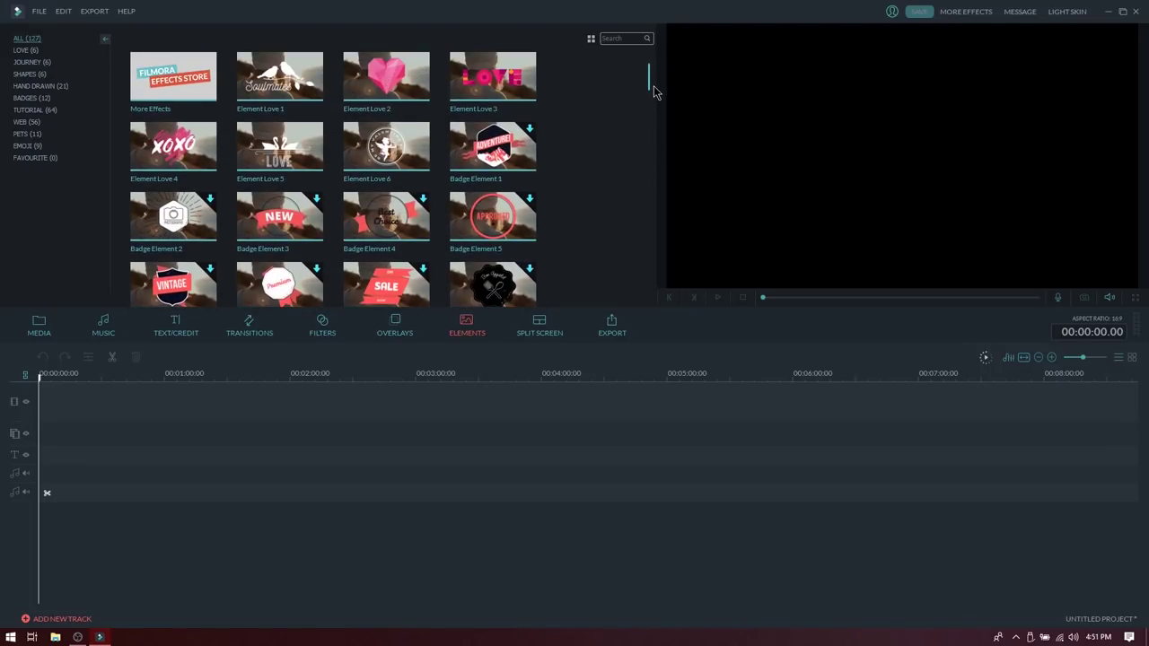
Step: Preview several split screen layouts, including one large pane beside three small ones, two stacked rows and three stacked rows
left_click(541, 333)
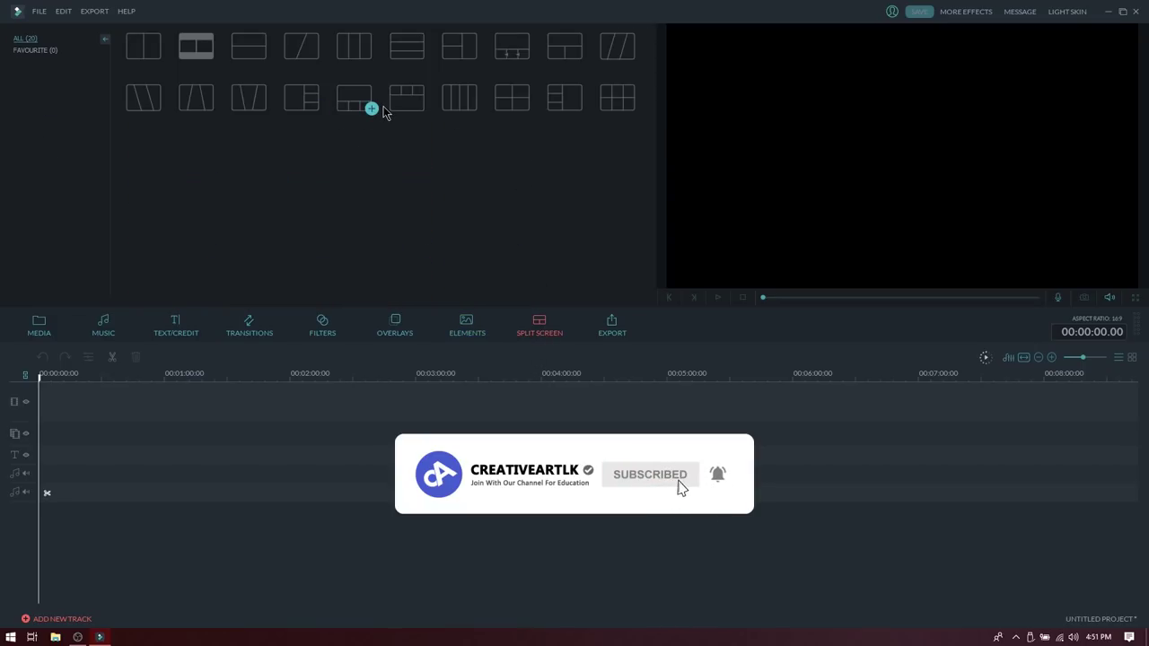
left_click(316, 106)
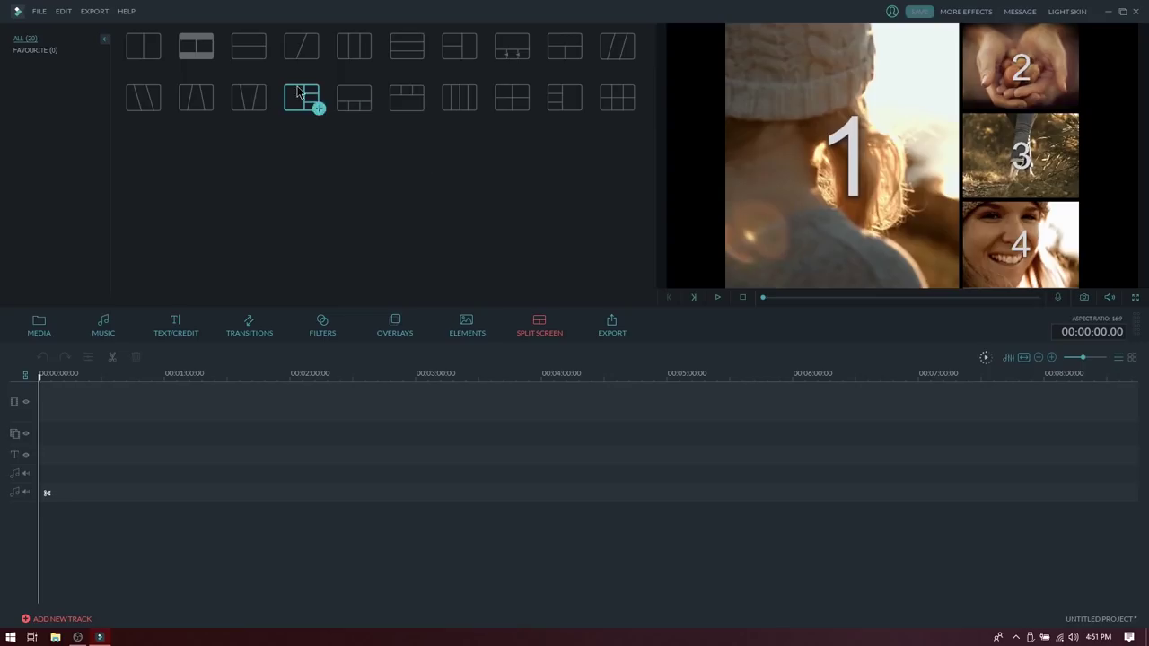
left_click(246, 52)
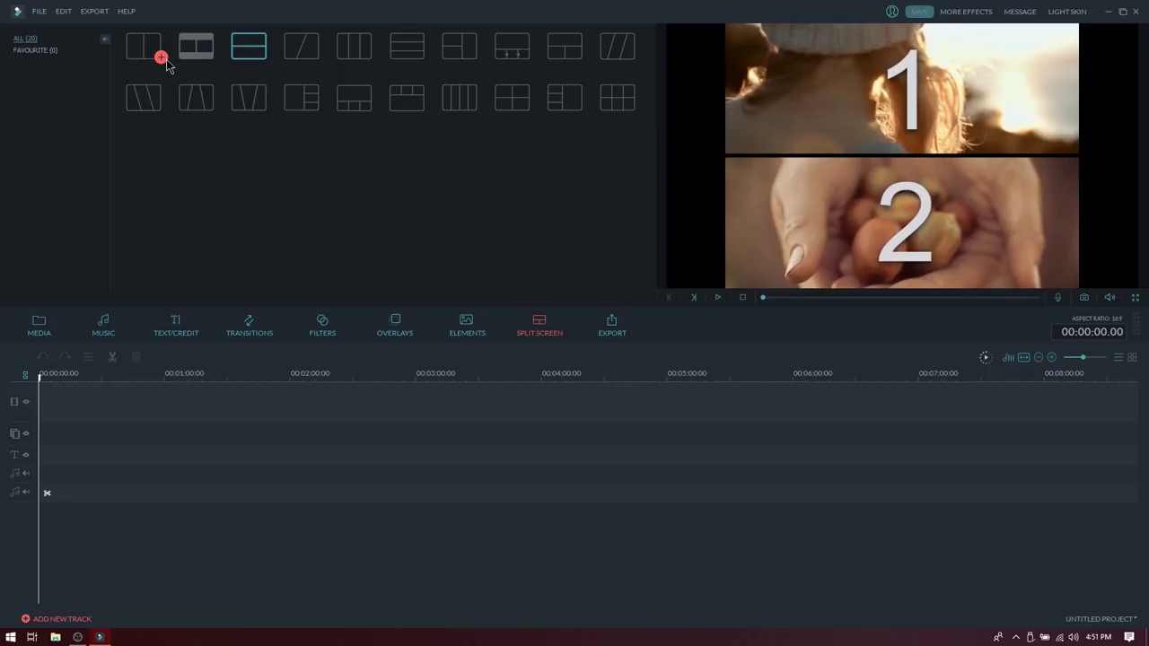
left_click(420, 55)
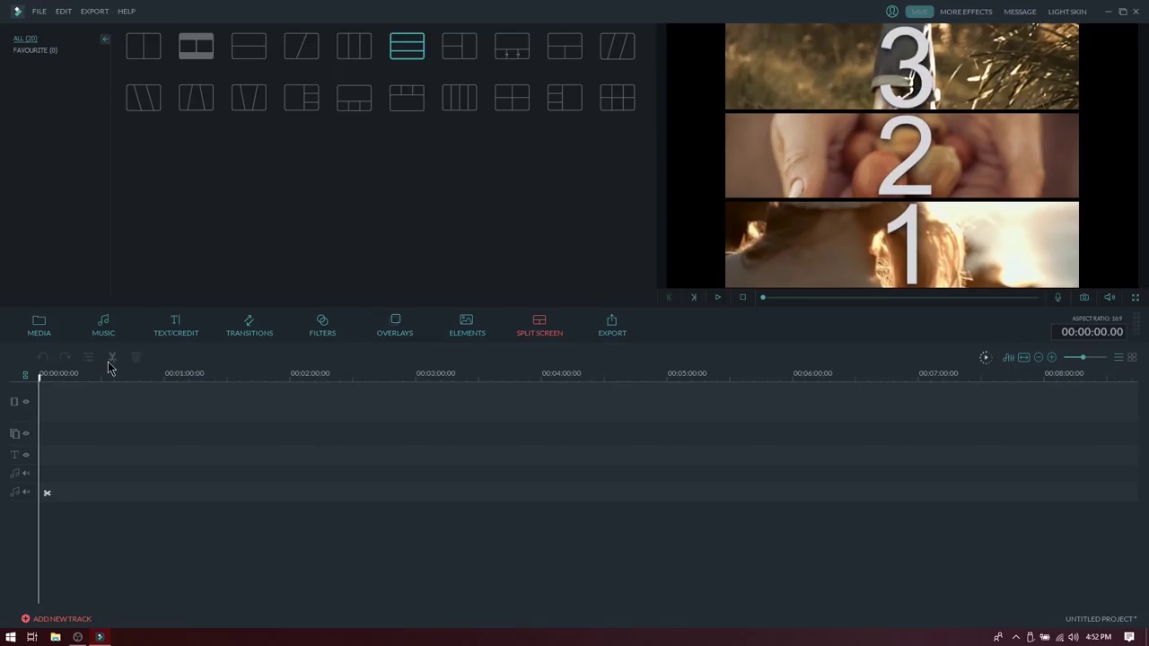
Step: Import the video "Fifth Harmony - Work from Home ft. Ty Dolla Sign_Full-HD" into the project's empty media album
left_click(50, 328)
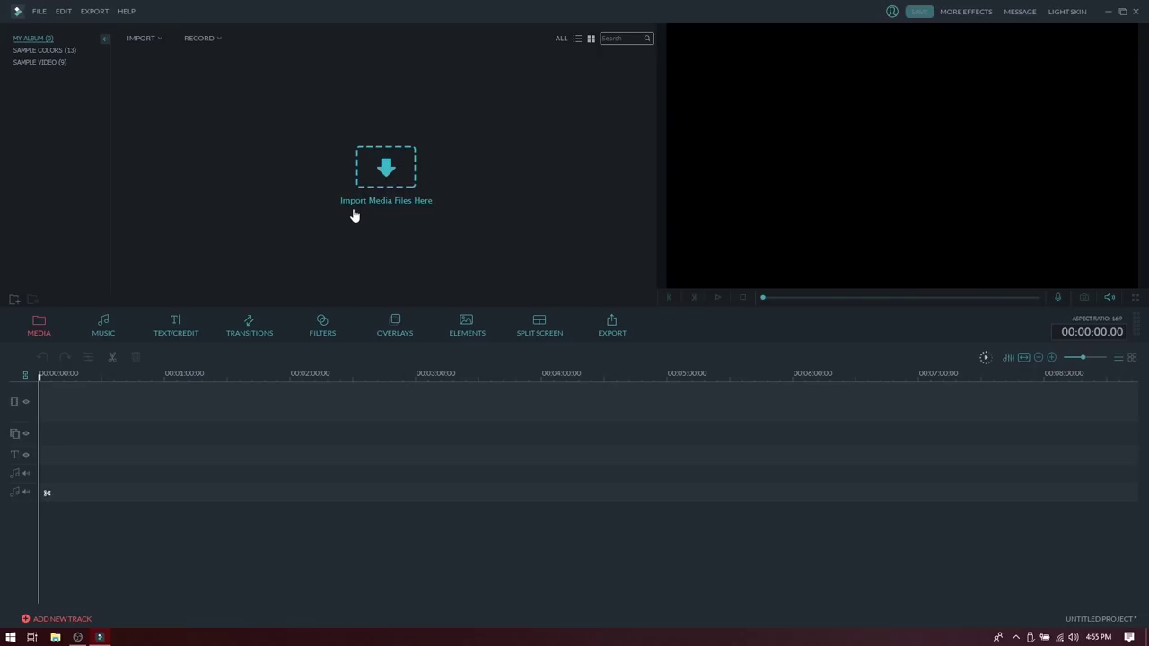
left_click(395, 187)
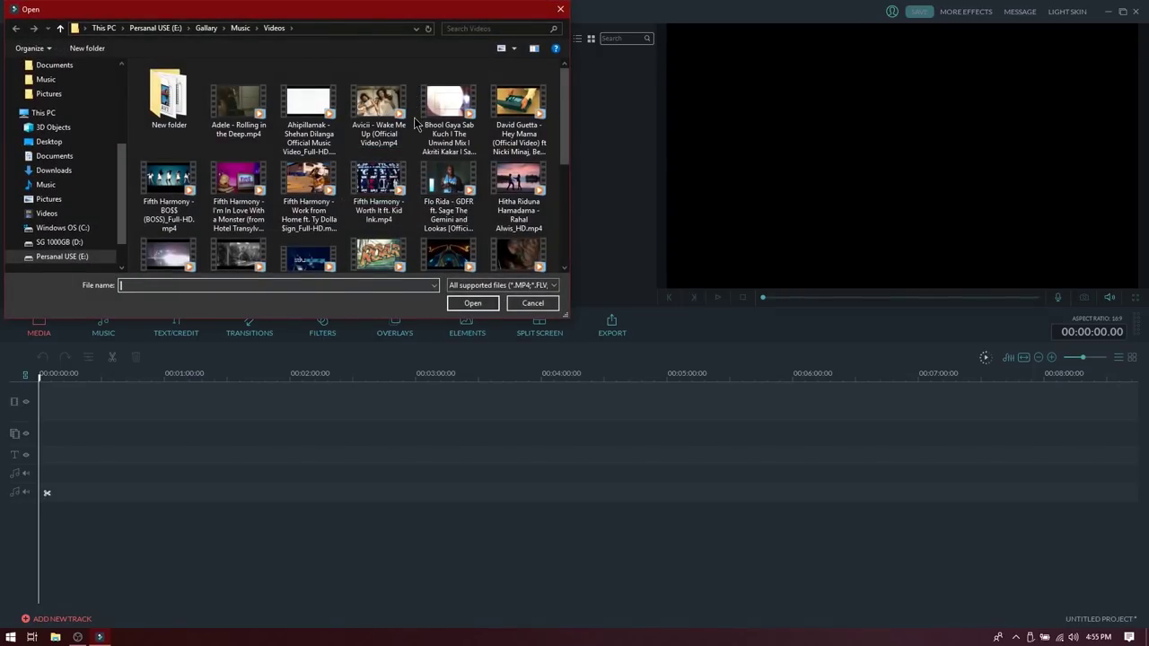
double_click(325, 187)
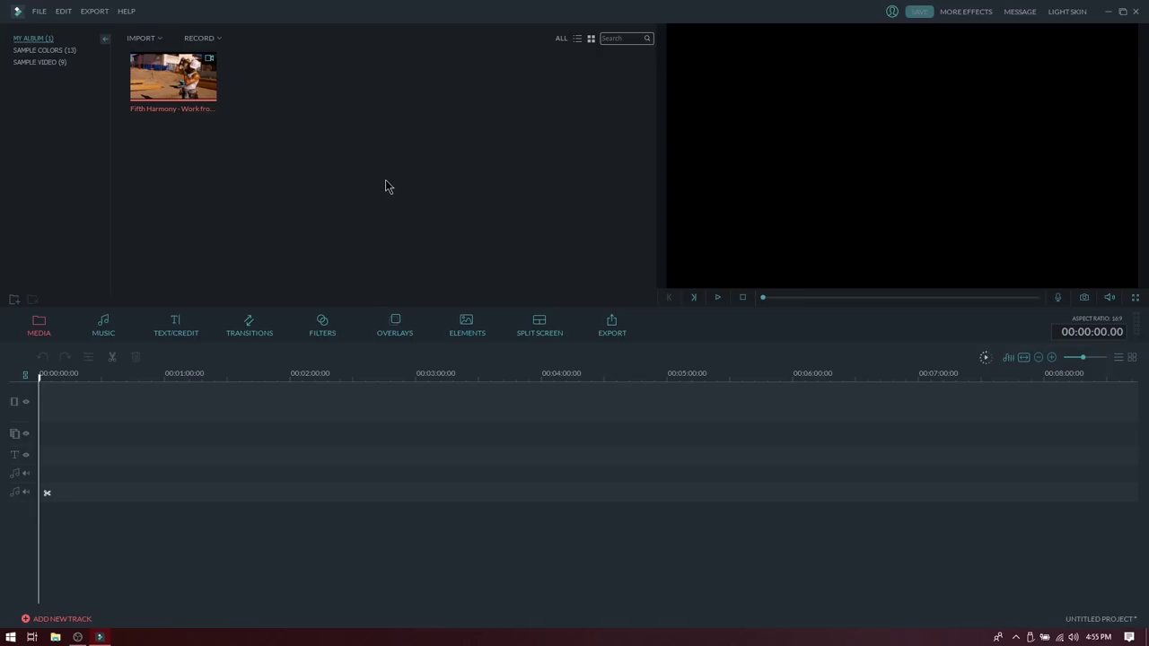
Step: Import the media file "Avicii - Wake Me Up (Official Video).mp4" into the album
left_click(161, 40)
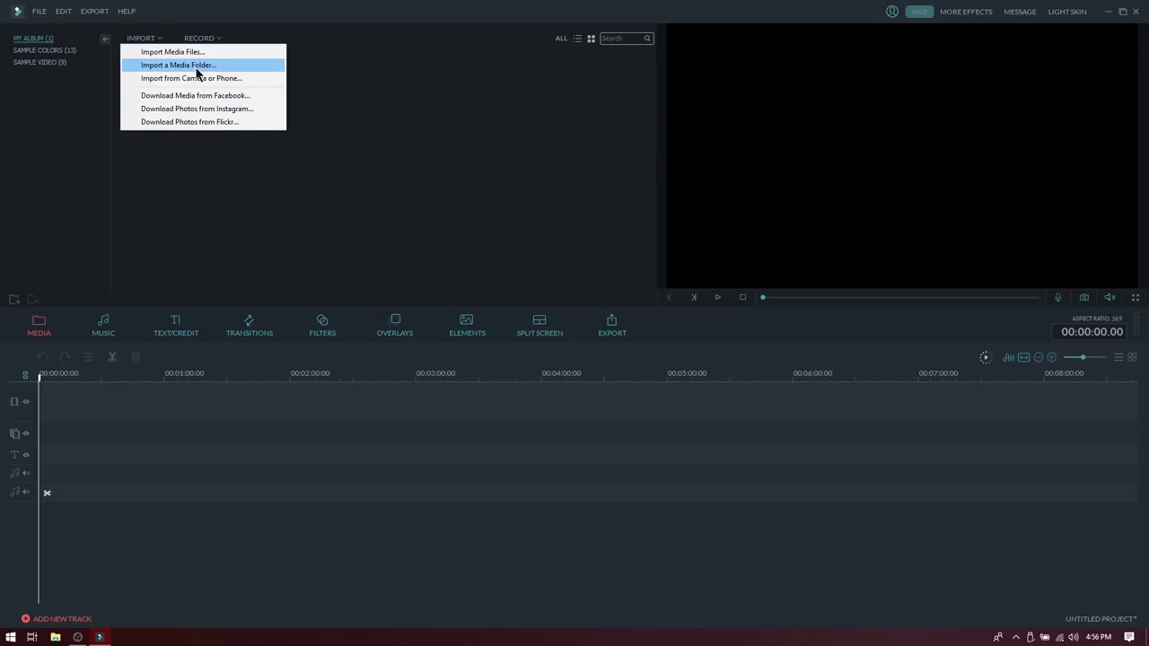
left_click(201, 52)
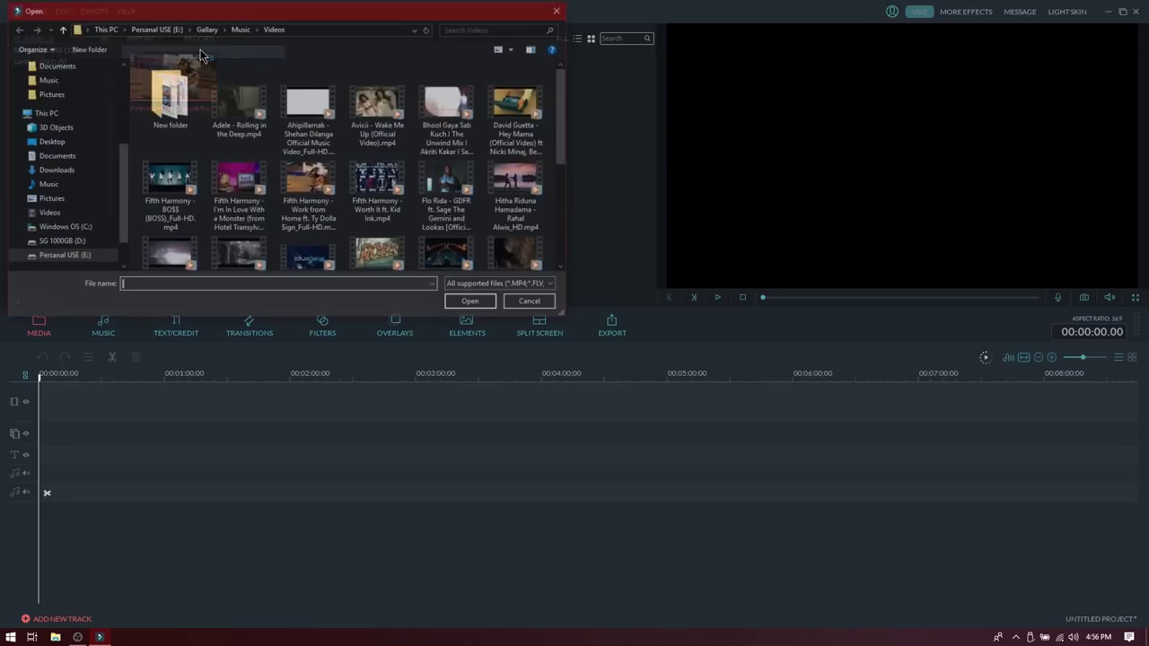
double_click(383, 106)
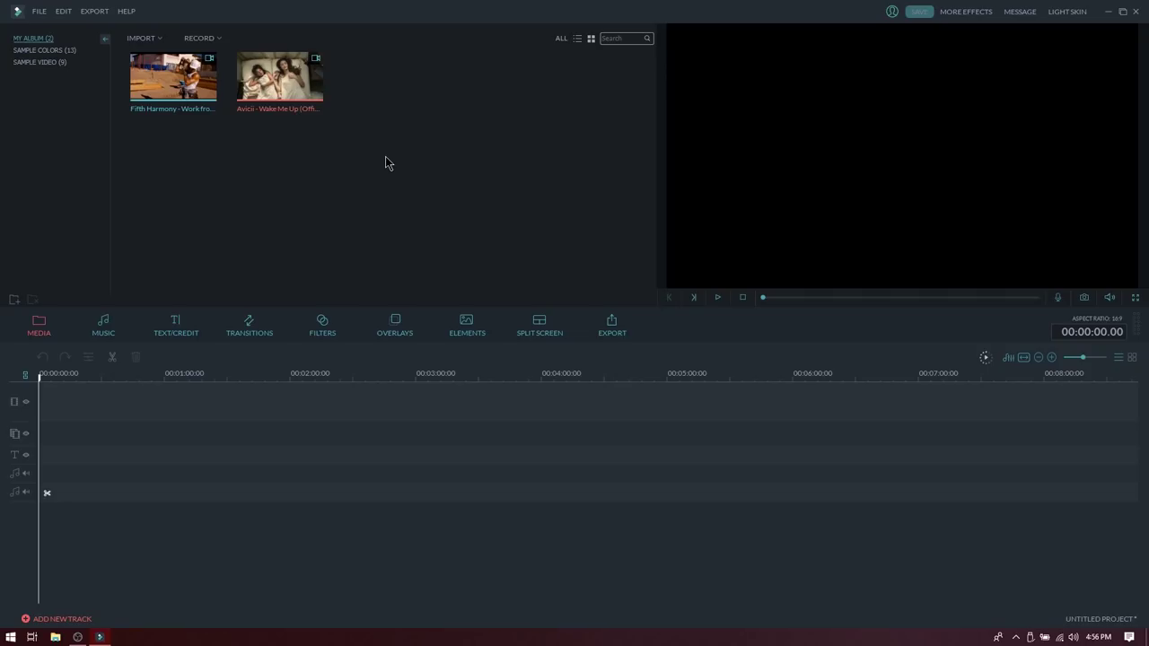
Step: Switch to File Explorer and open the Gallary > Music > Videos folder on the Persanal USE (E:) drive
left_click(10, 636)
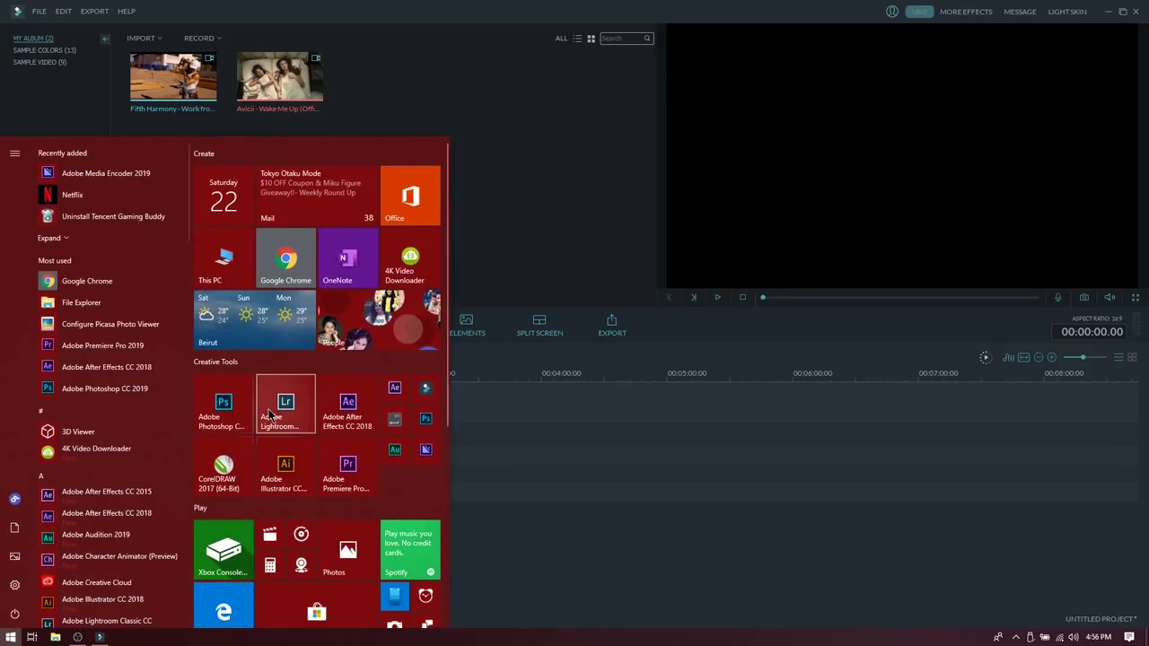
left_click(228, 283)
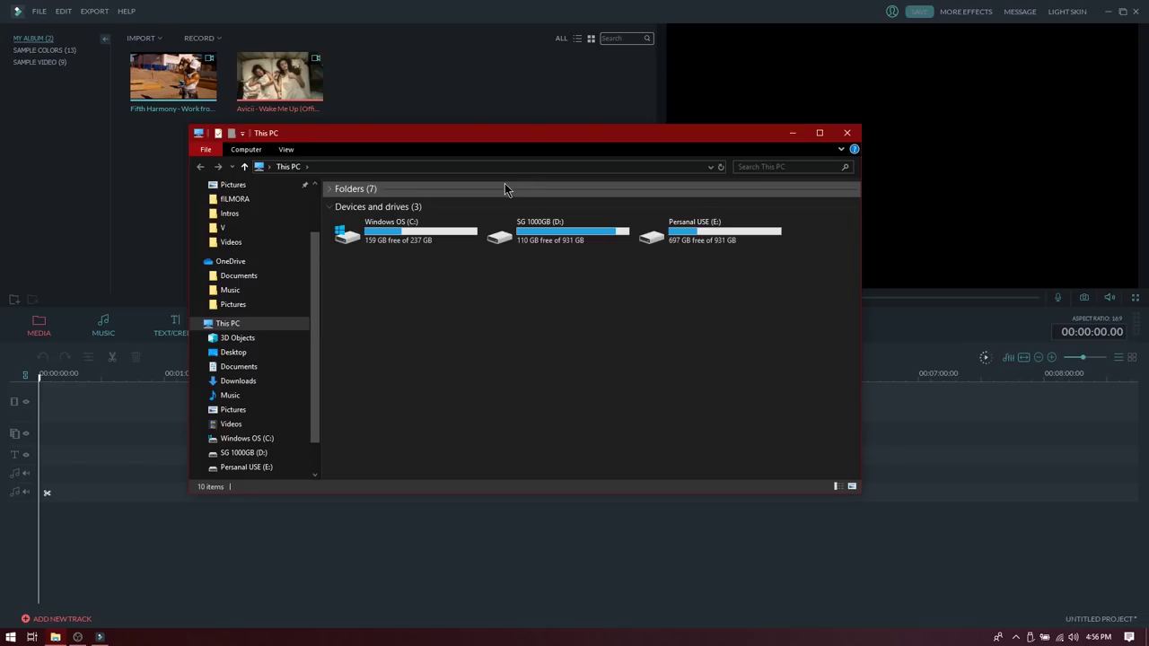
double_click(686, 242)
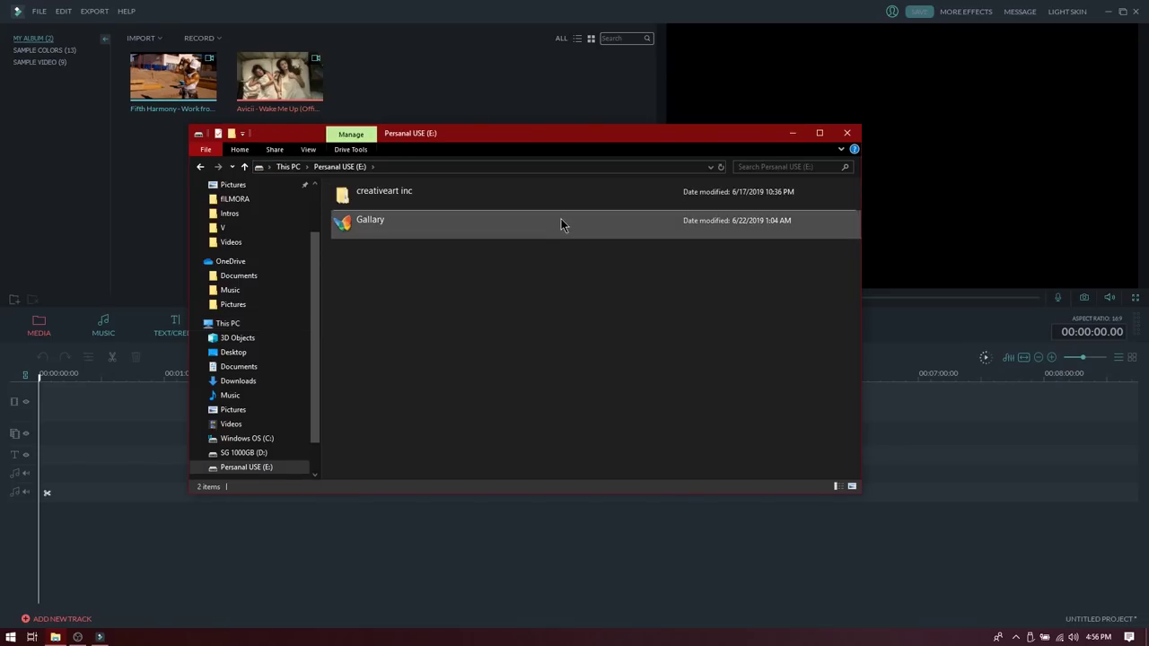
double_click(561, 221)
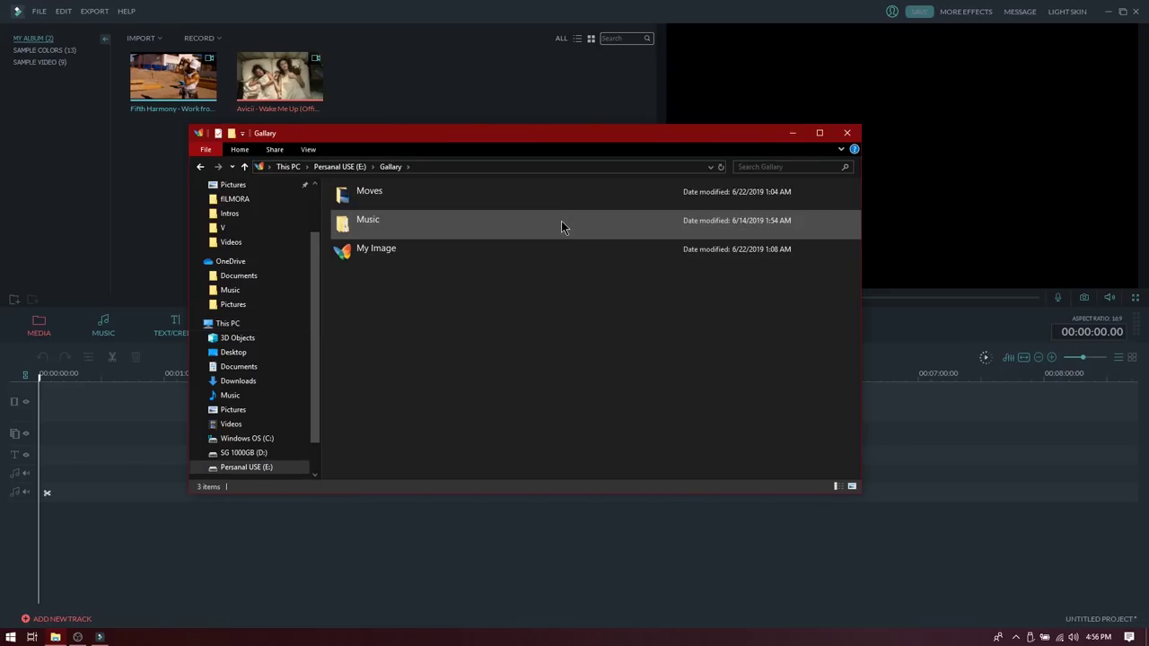
double_click(410, 225)
double_click(400, 235)
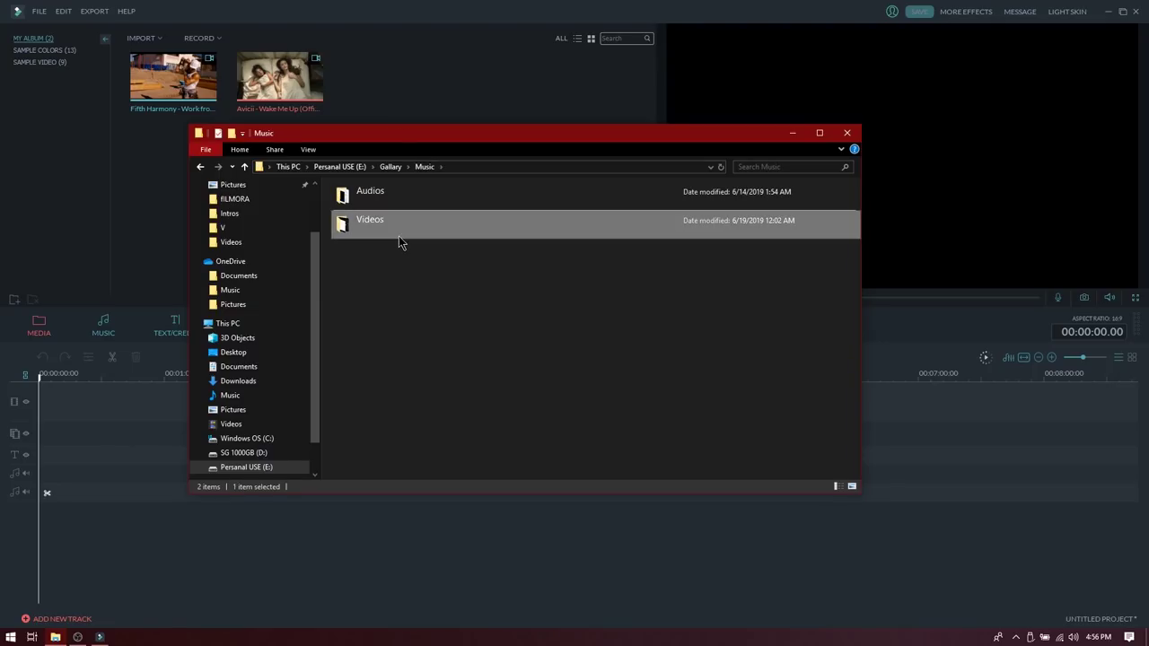
Step: Add "Lil Wayne - Mirror ft. Bruno Mars.mp4" from the open folder to Filmora's media album, leaving no clips selected
left_click_drag(429, 388, 164, 195)
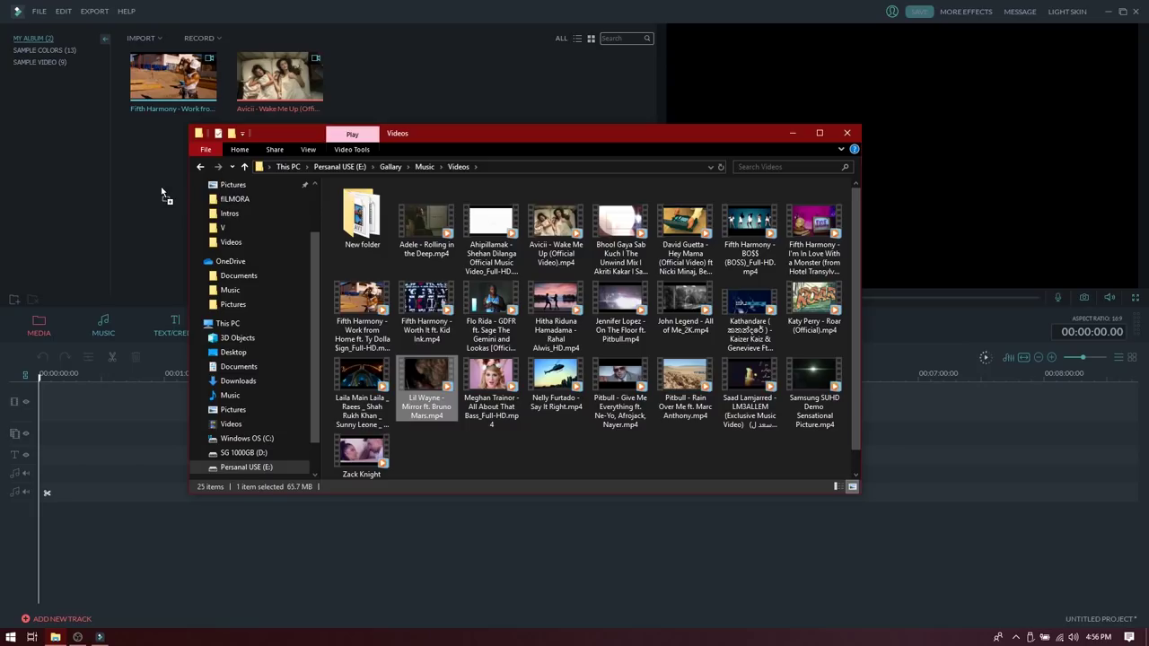
left_click_drag(164, 196, 164, 203)
left_click_drag(510, 188, 363, 185)
left_click_drag(462, 169, 160, 72)
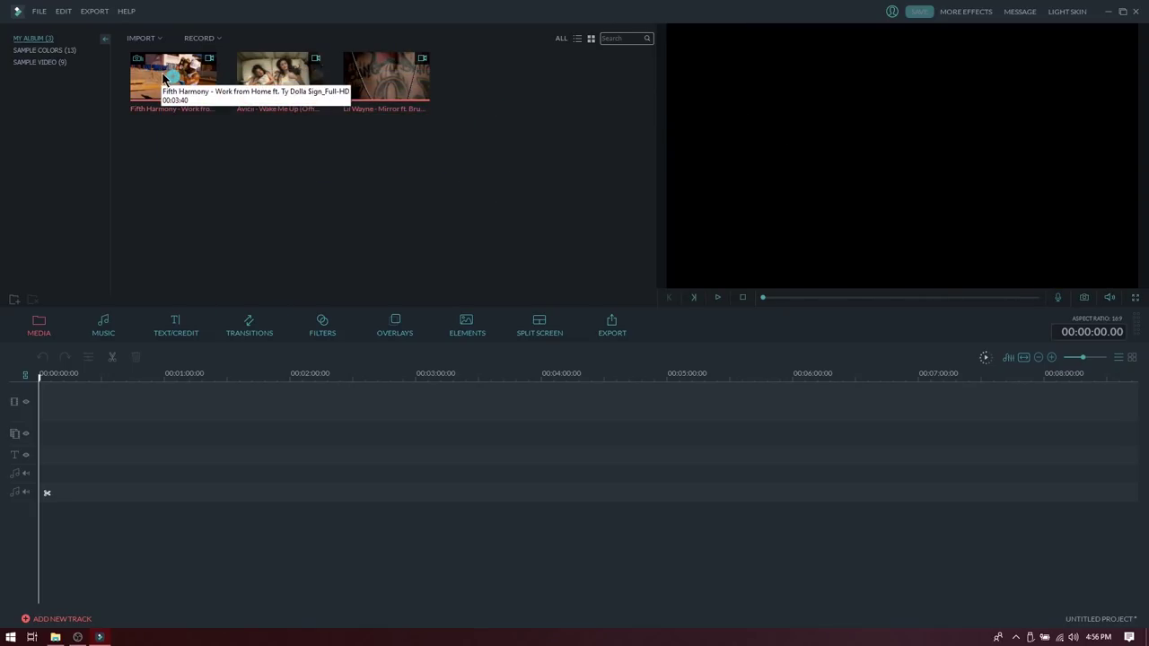
left_click(437, 183)
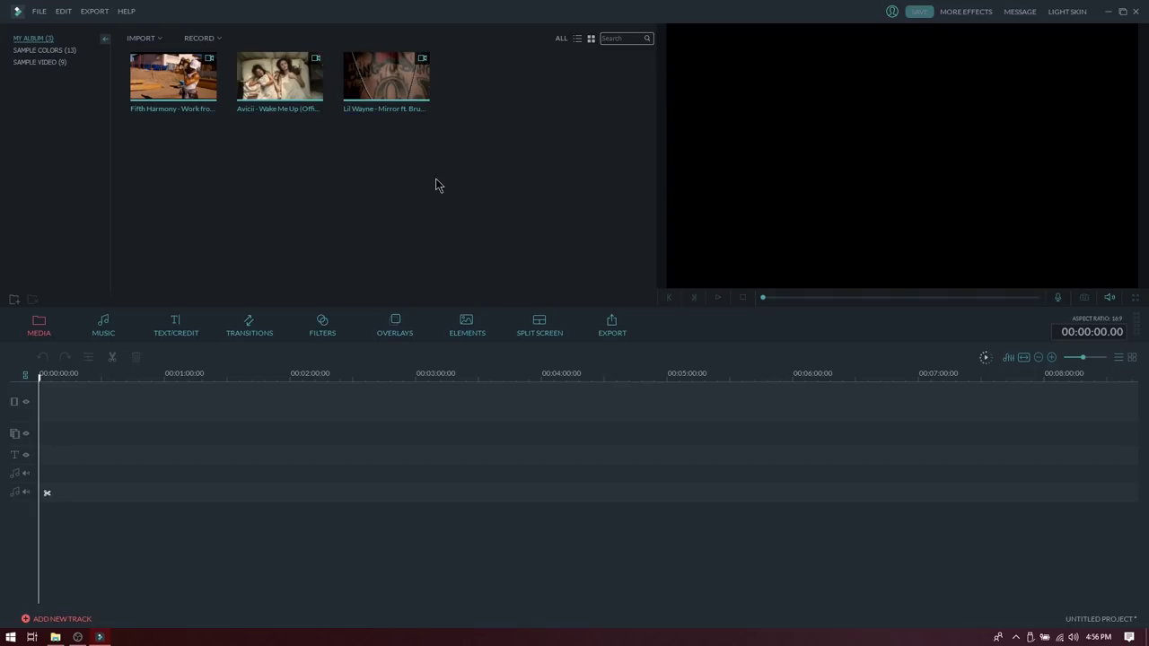
double_click(437, 185)
key("Escape")
left_click(116, 330)
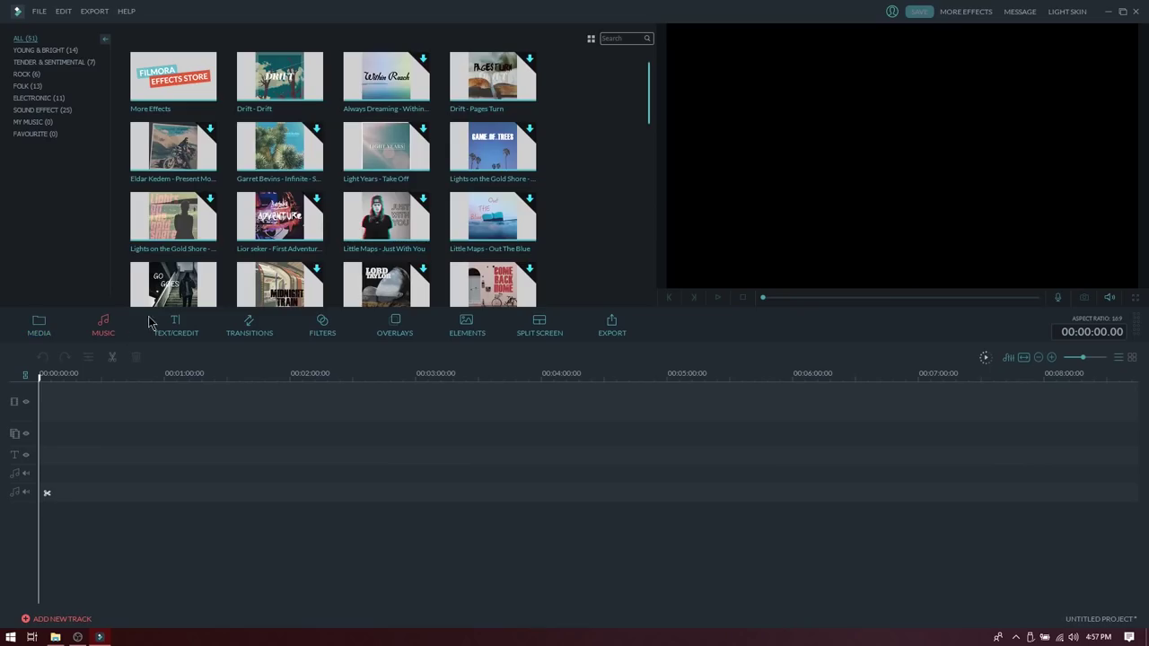
left_click(41, 330)
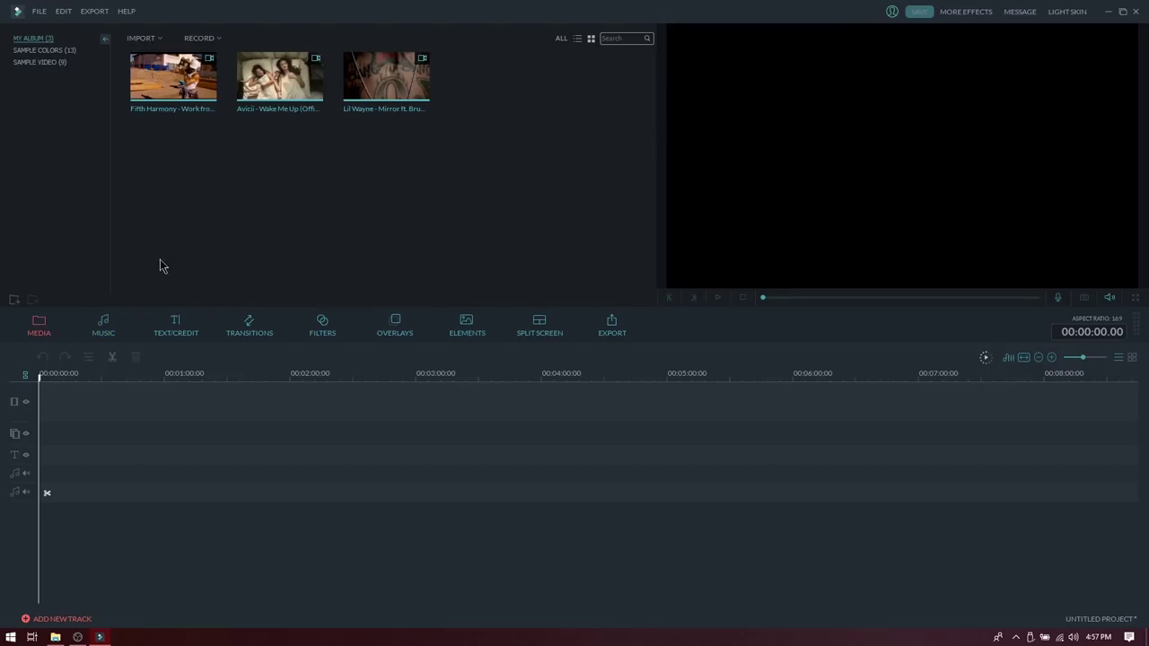
Step: Import the Flo Rida - GDFR video from the Videos folder into the media album
double_click(500, 177)
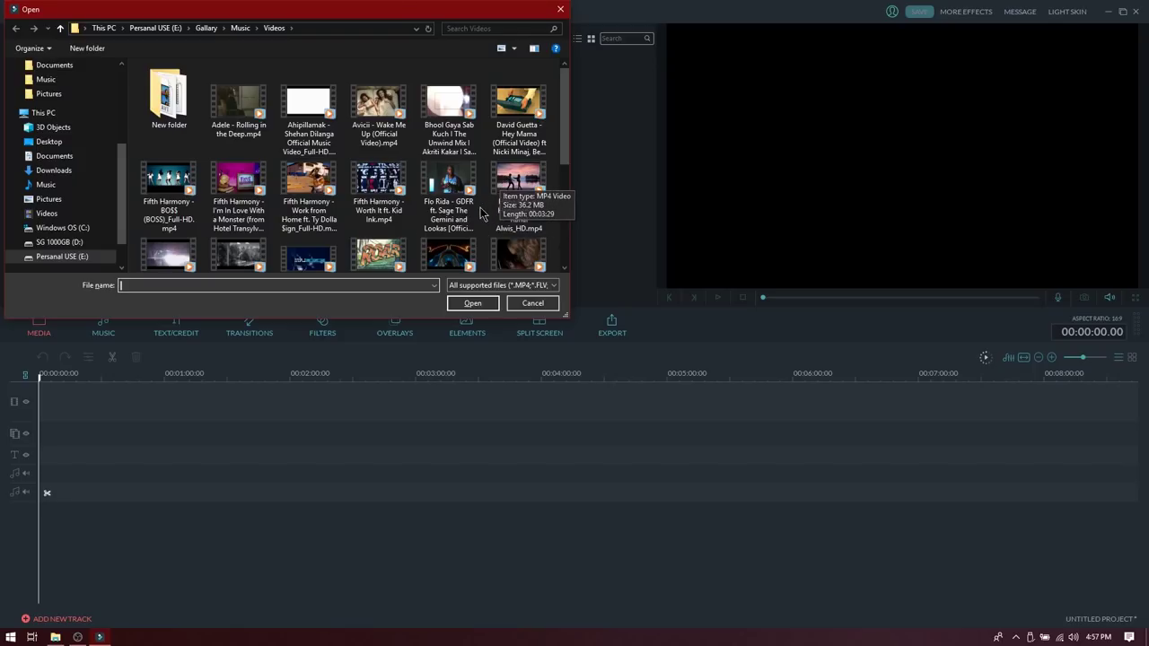
scroll(449, 207, "down", 1)
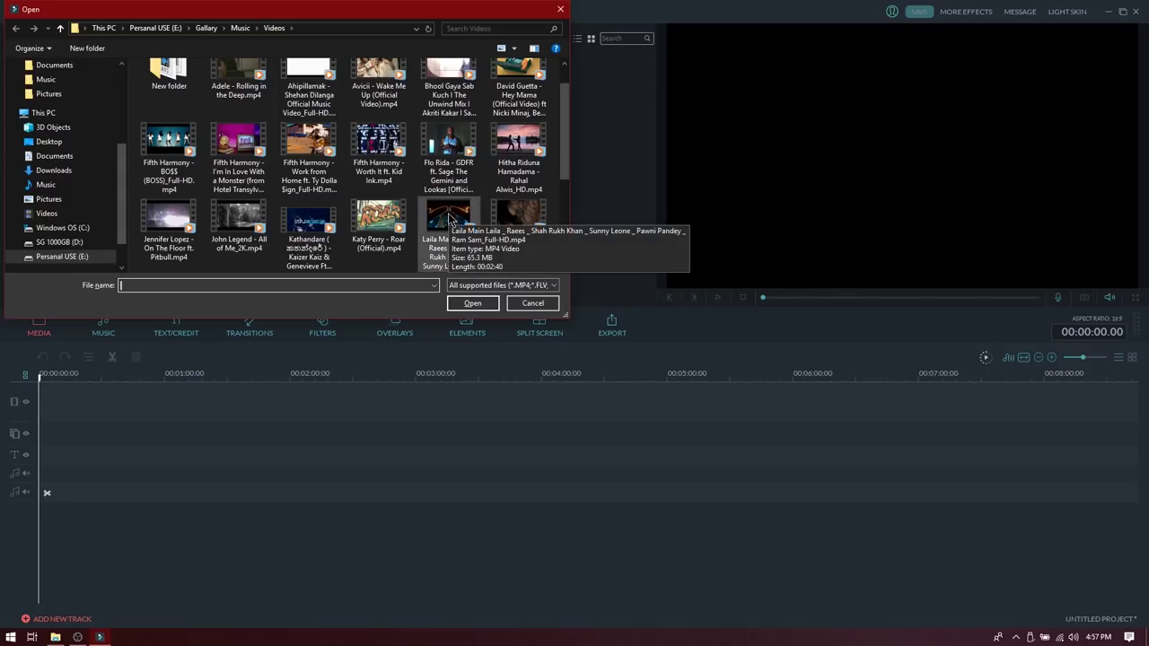
double_click(427, 159)
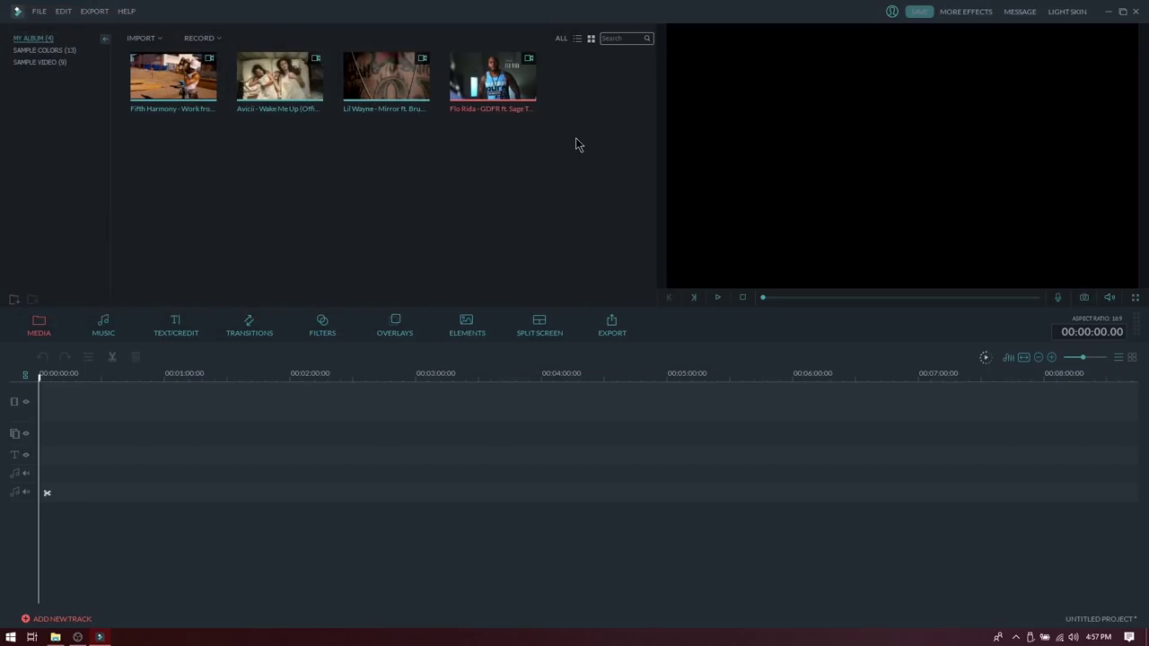
Step: Select all four clips in the media album and delete them
left_click_drag(558, 153, 129, 45)
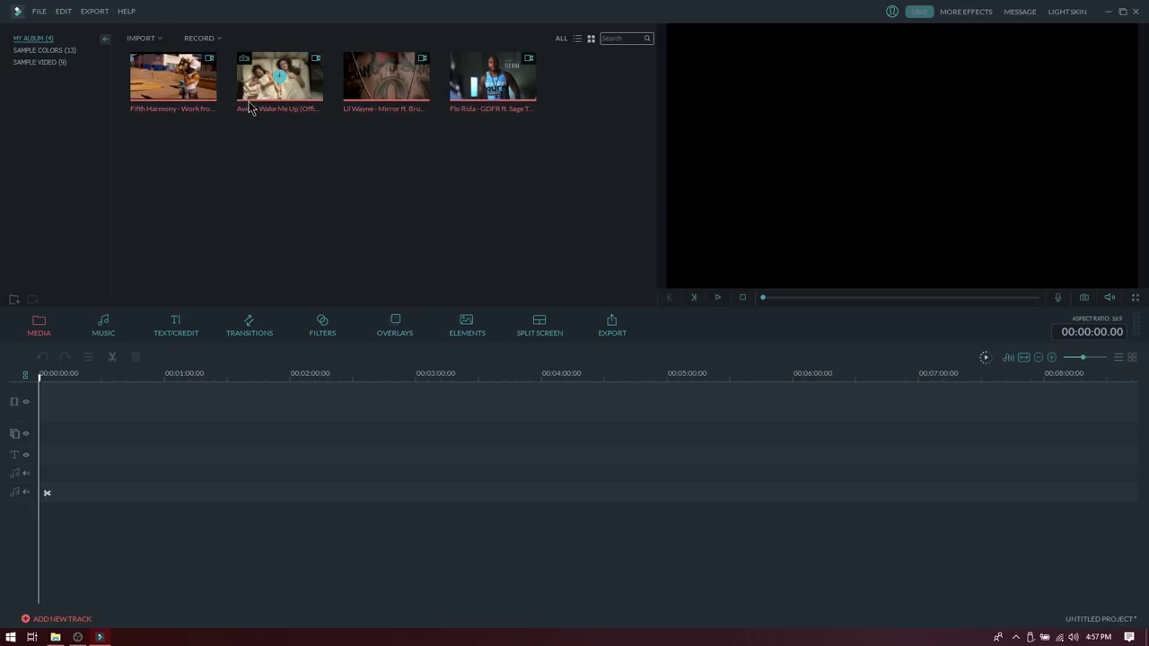
left_click_drag(189, 153, 601, 54)
key("Delete")
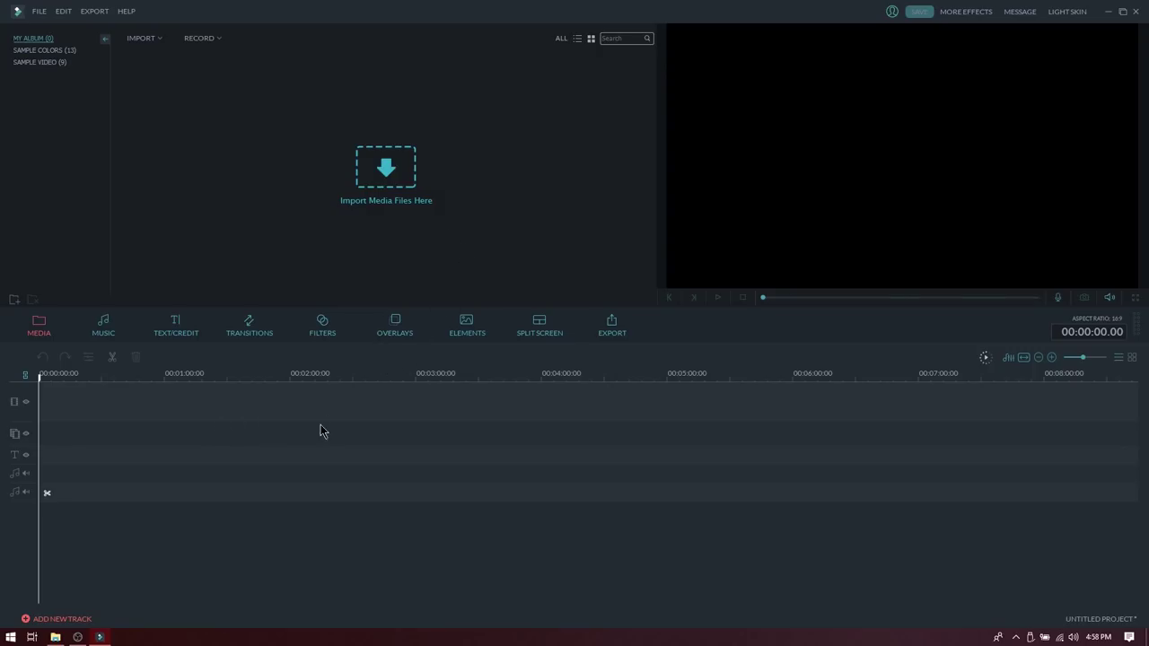
Step: Import "Fifth Harmony - Worth It ft. Kid Ink.mp4" into the album and place it at the start of the video track
left_click(405, 176)
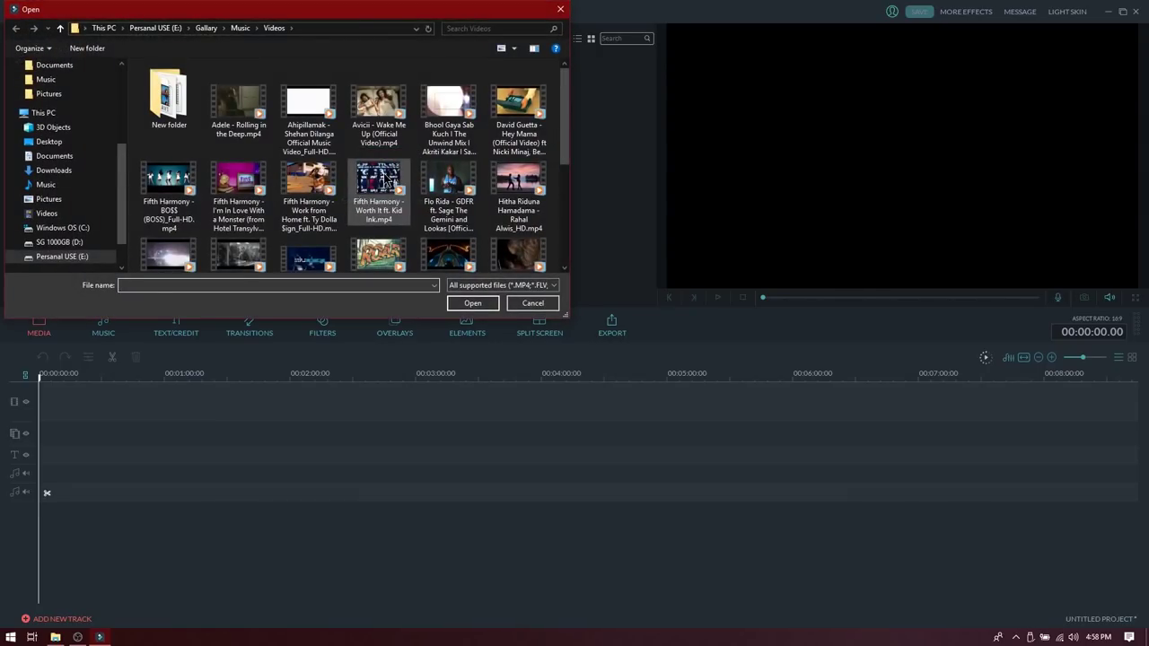
double_click(384, 179)
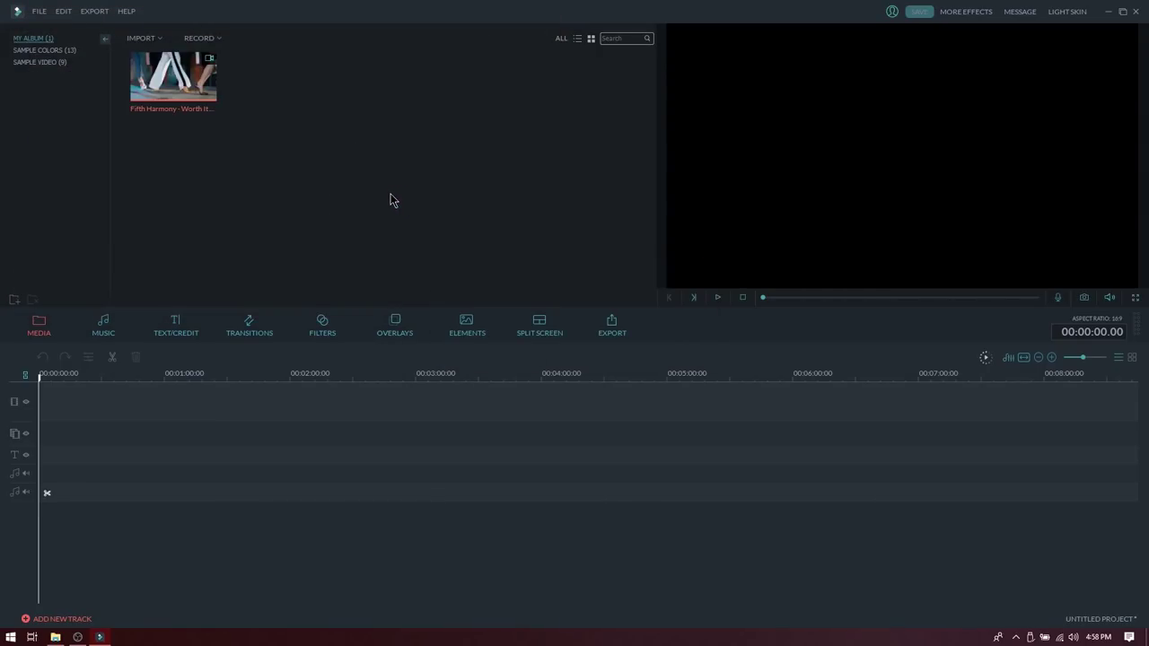
left_click_drag(201, 103, 158, 404)
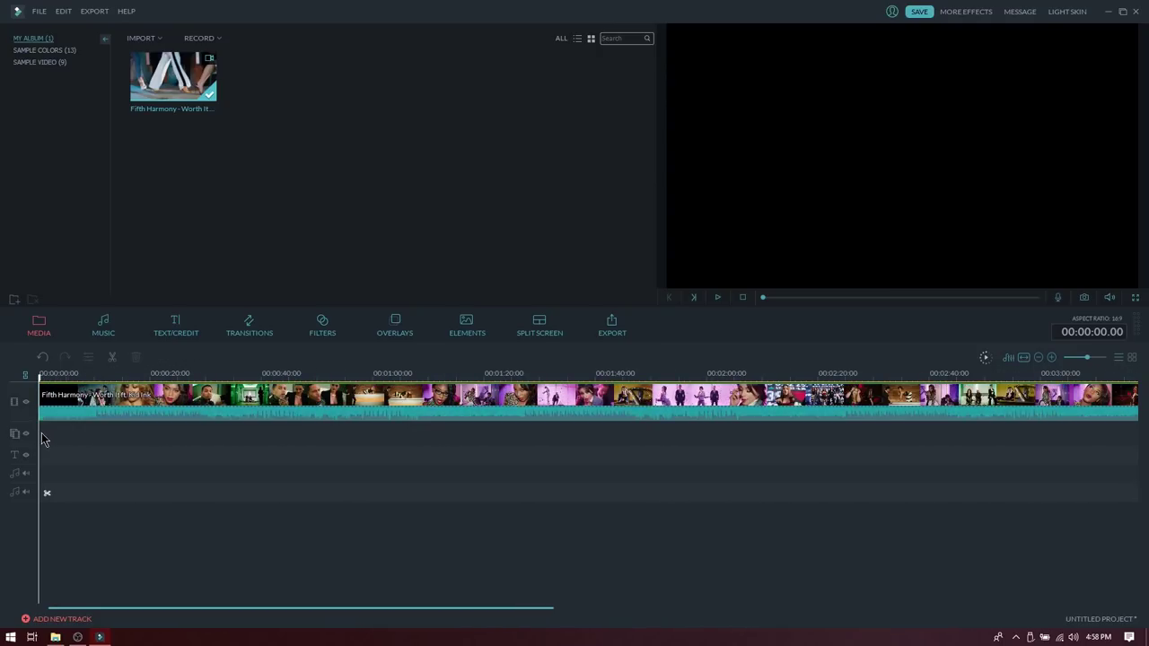
Step: Preview the clip on the video track and move the playhead to 00:00:13.24
left_click(105, 403)
key("space")
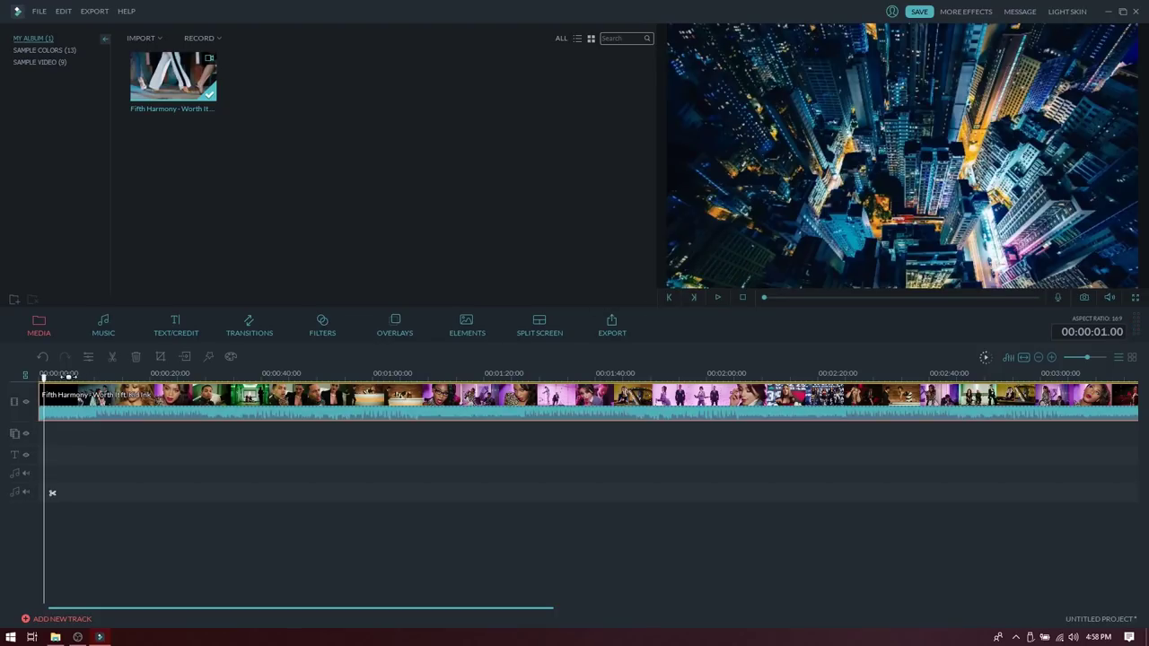
left_click_drag(44, 375, 116, 377)
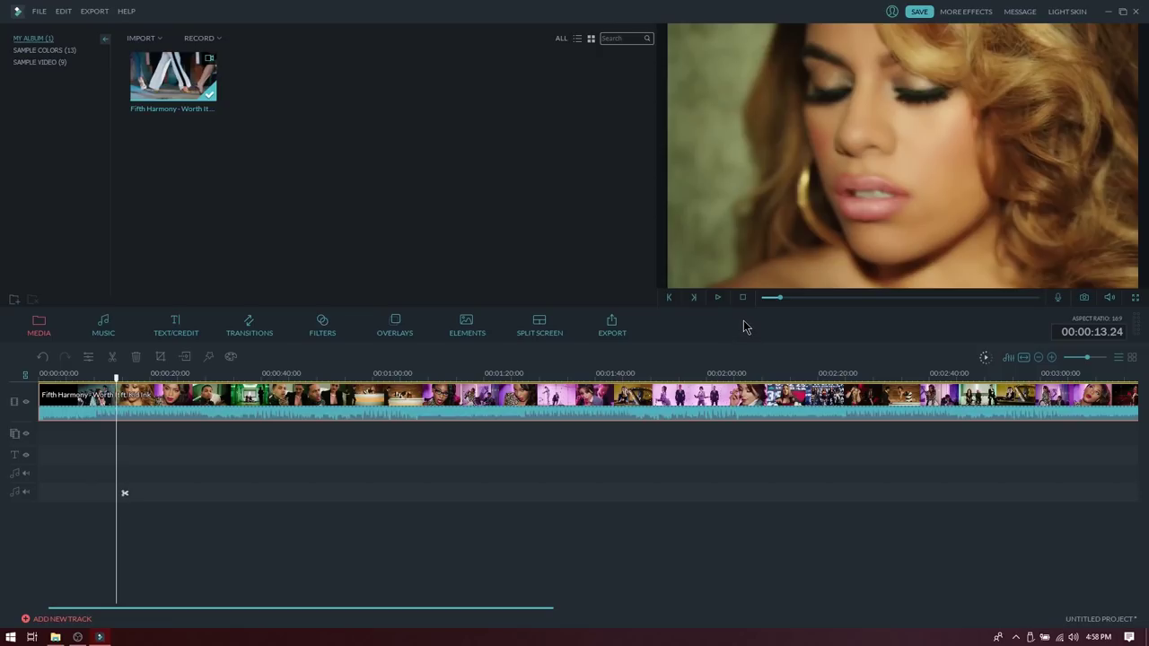
Step: Turn the system volume all the way down, then play the clip and pause it at 00:00:22.06
key("XF86AudioLowerVolume")
key("XF86AudioLowerVolume")
key("XF86AudioLowerVolume")
key("XF86AudioLowerVolume")
key("XF86AudioLowerVolume")
key("XF86AudioLowerVolume")
key("XF86AudioLowerVolume")
key("XF86AudioLowerVolume")
key("XF86AudioLowerVolume")
key("XF86AudioLowerVolume")
key("XF86AudioLowerVolume")
key("XF86AudioLowerVolume")
key("XF86AudioLowerVolume")
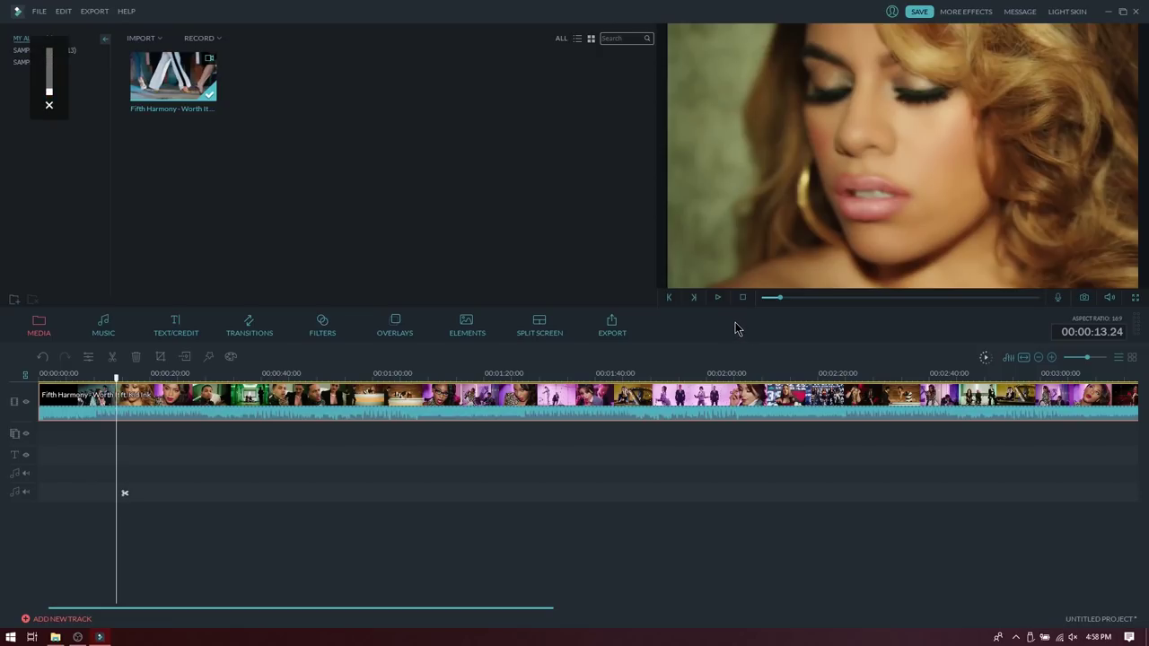
key("space")
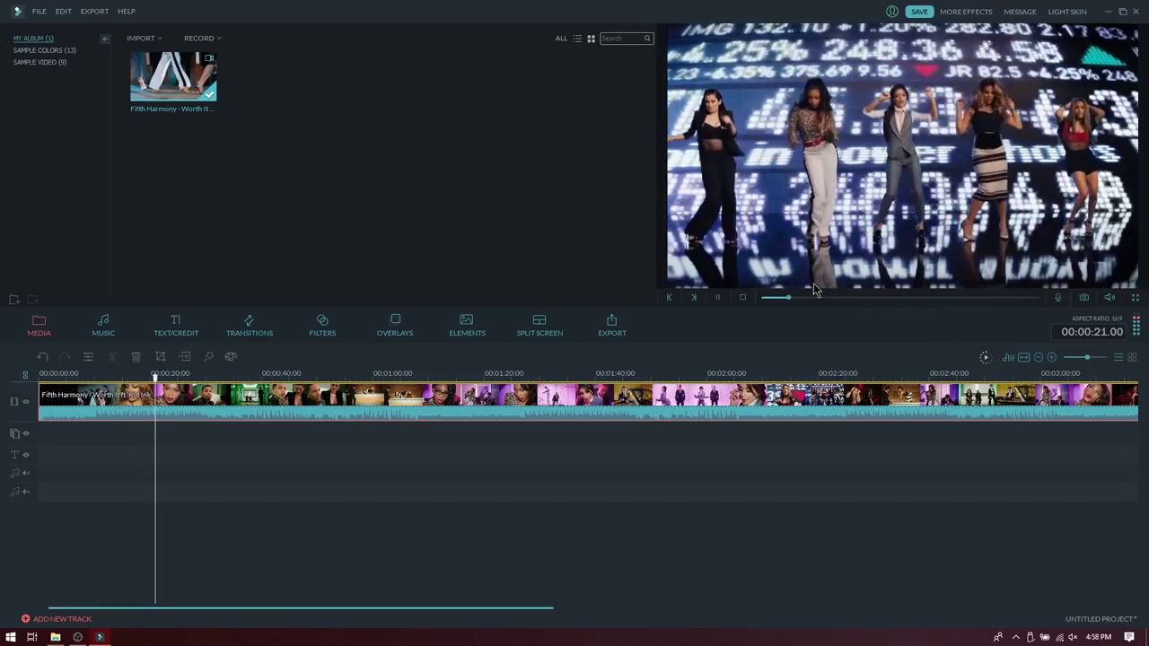
key("space")
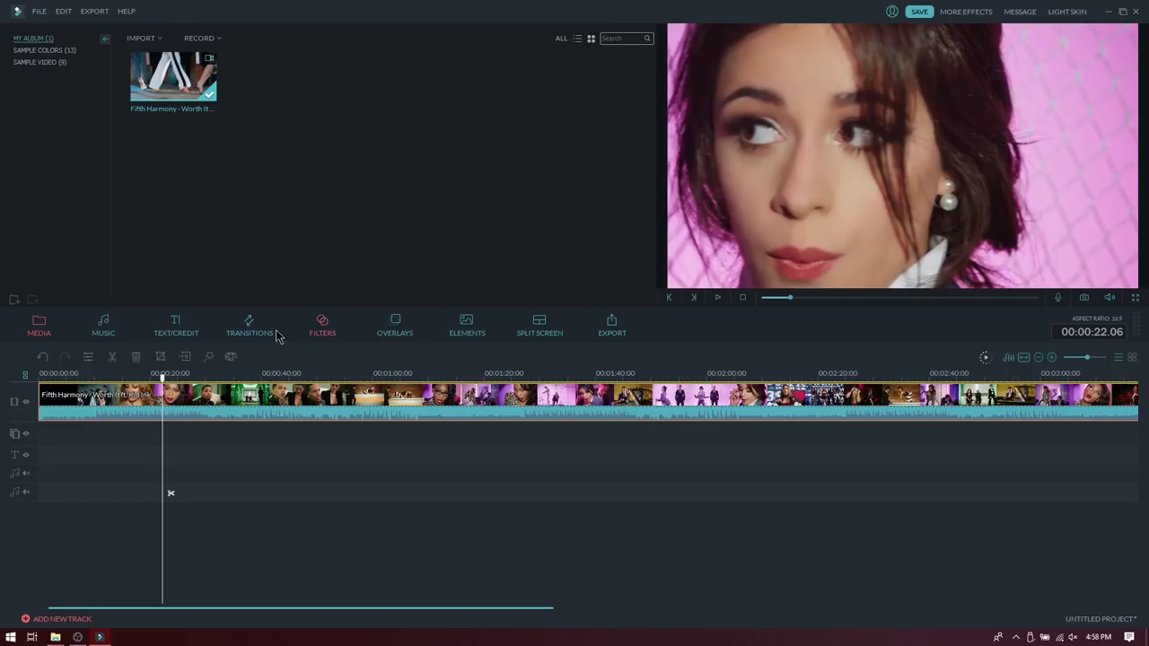
Step: Browse the music library's Young & Bright, Tender & Sentimental, Rock, All and Folk categories
left_click(121, 331)
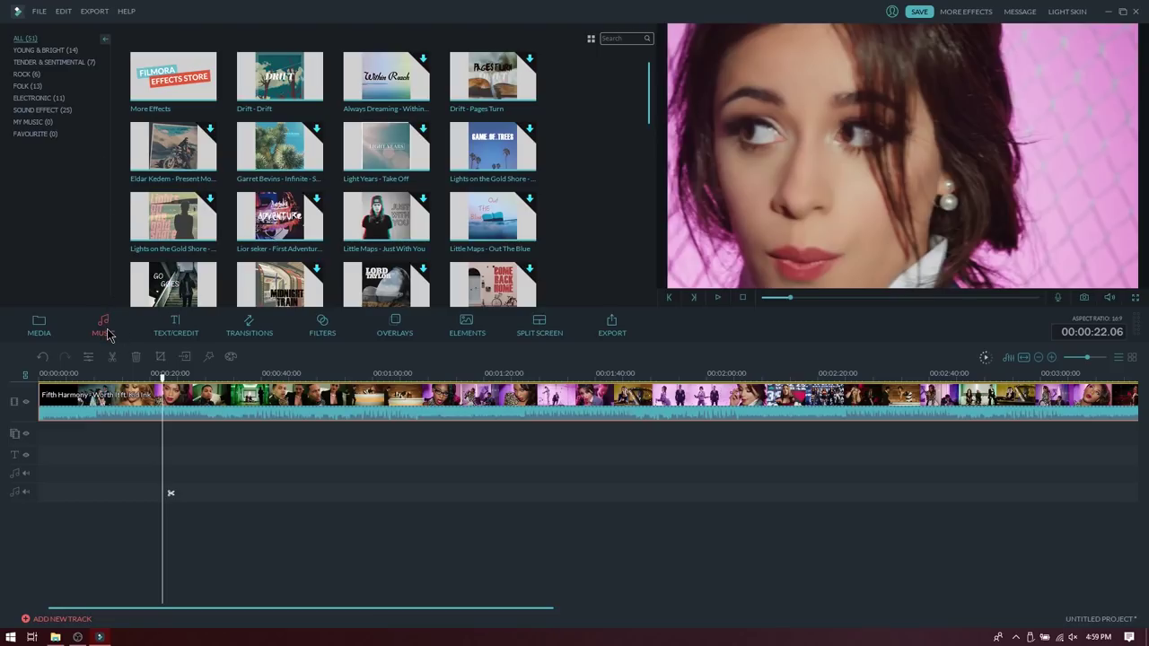
left_click(59, 52)
left_click(62, 62)
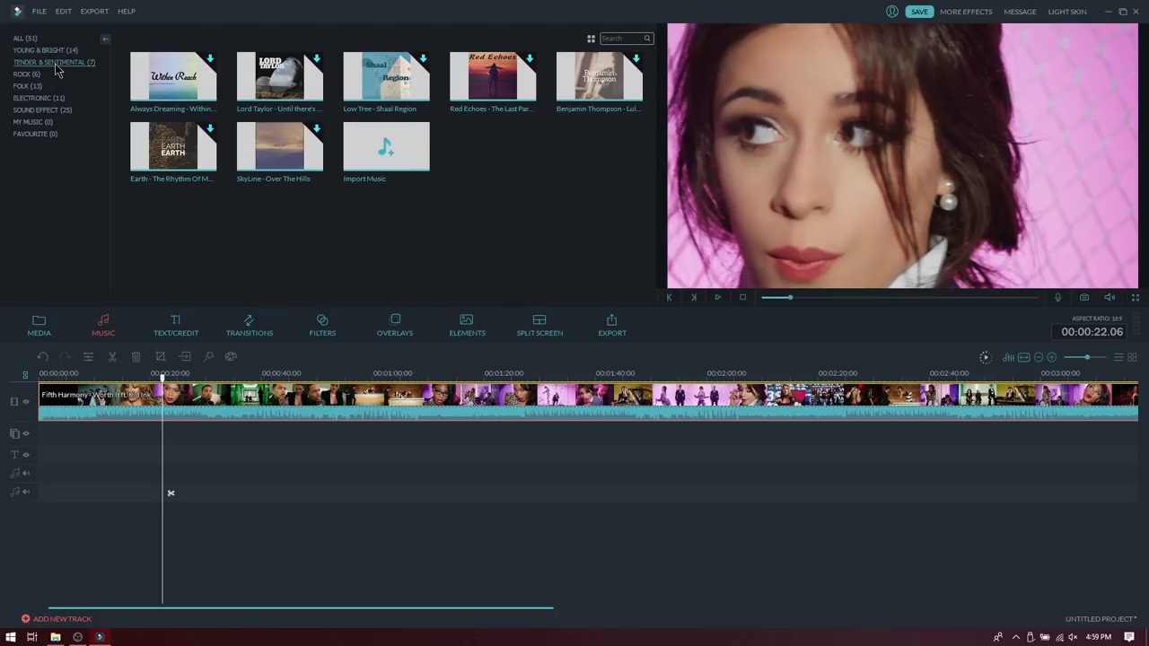
left_click(34, 73)
left_click(27, 39)
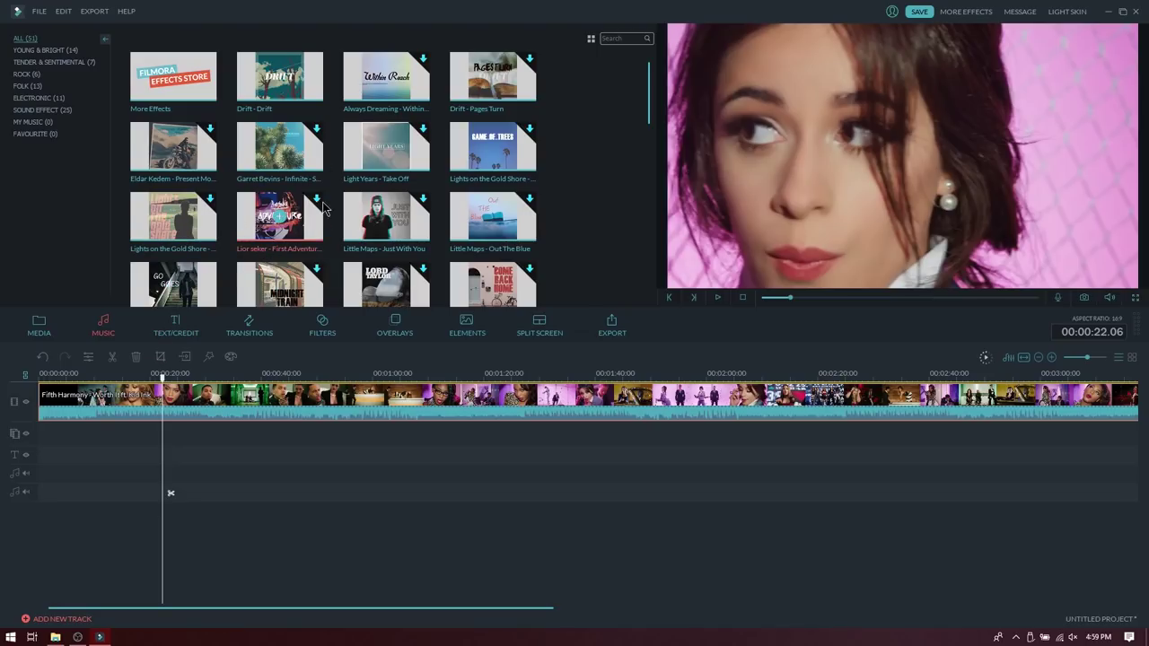
left_click(37, 87)
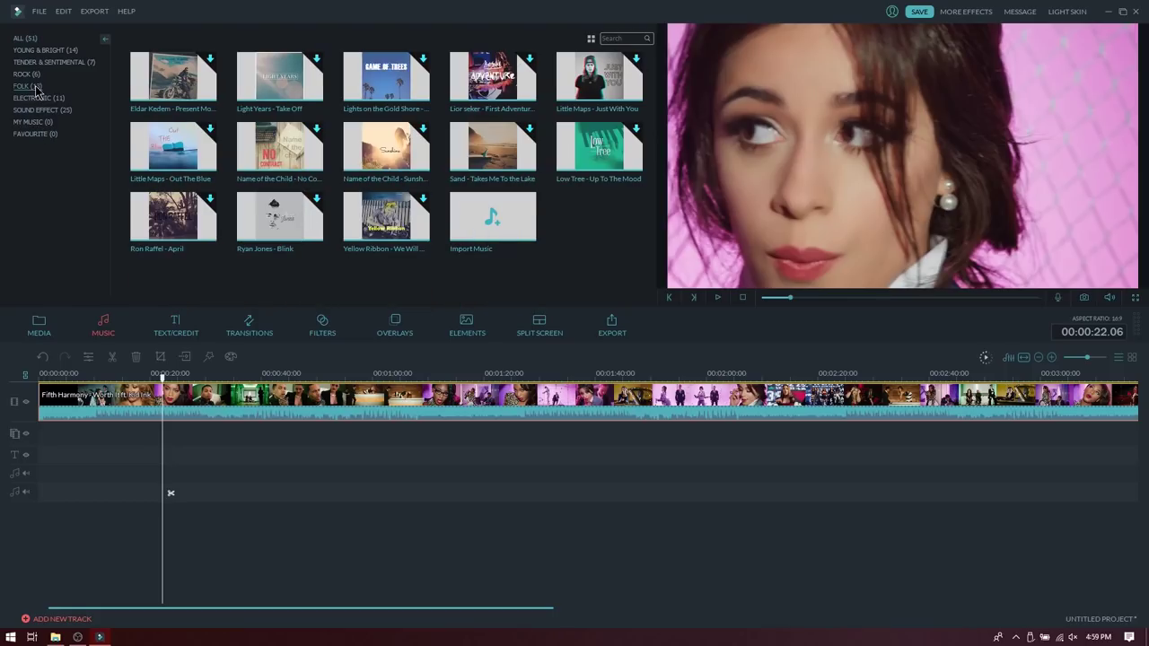
Step: Look through the text/credit, transitions, filters and overlays libraries, then return to the media album
left_click(177, 327)
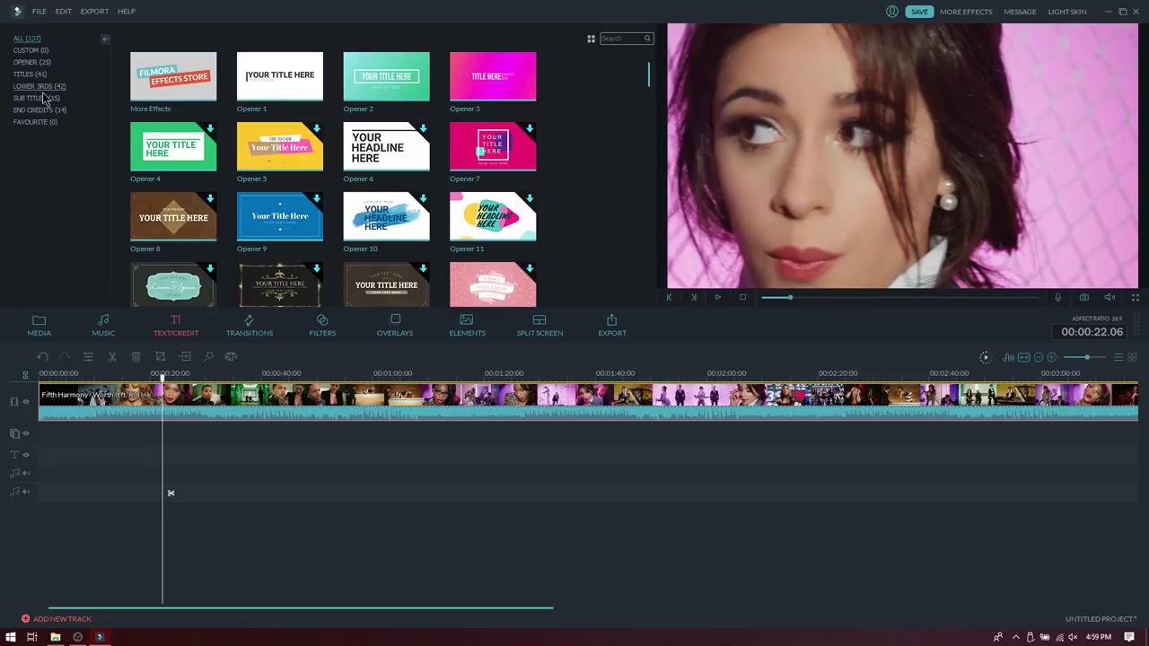
left_click(251, 327)
left_click(320, 327)
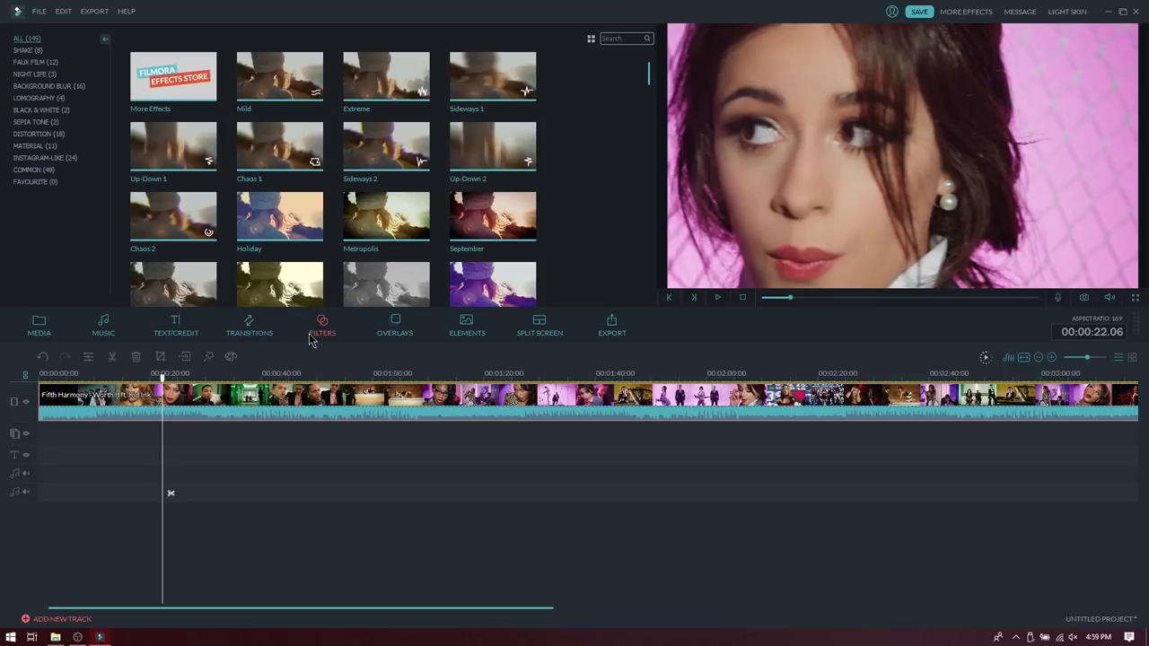
left_click(395, 327)
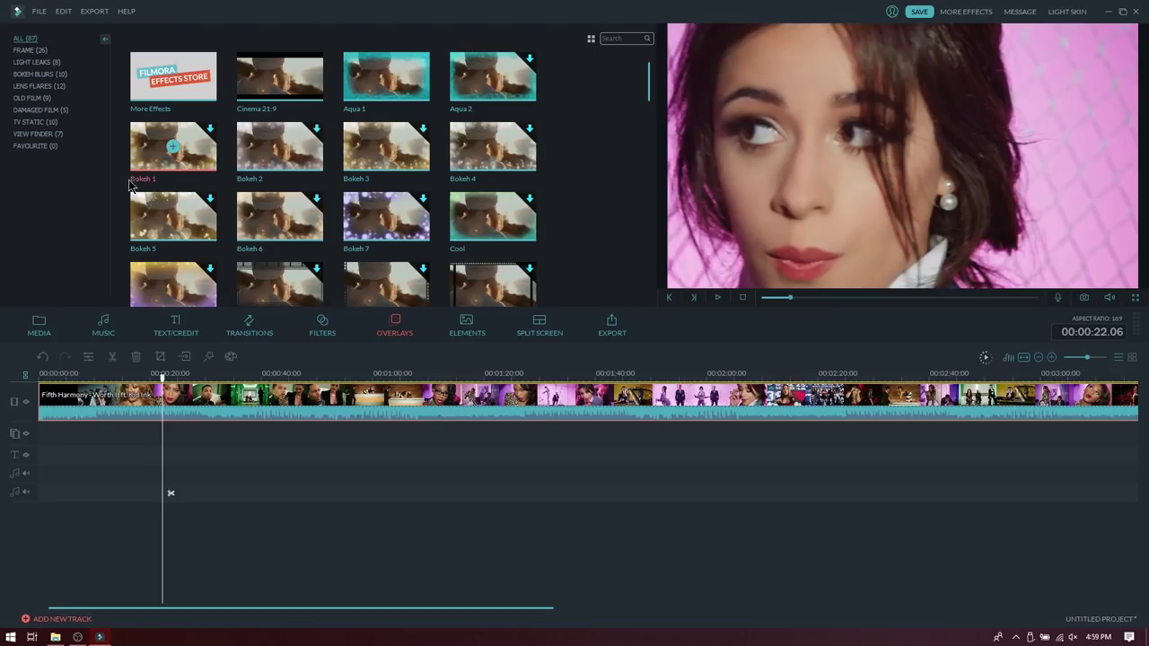
left_click(53, 330)
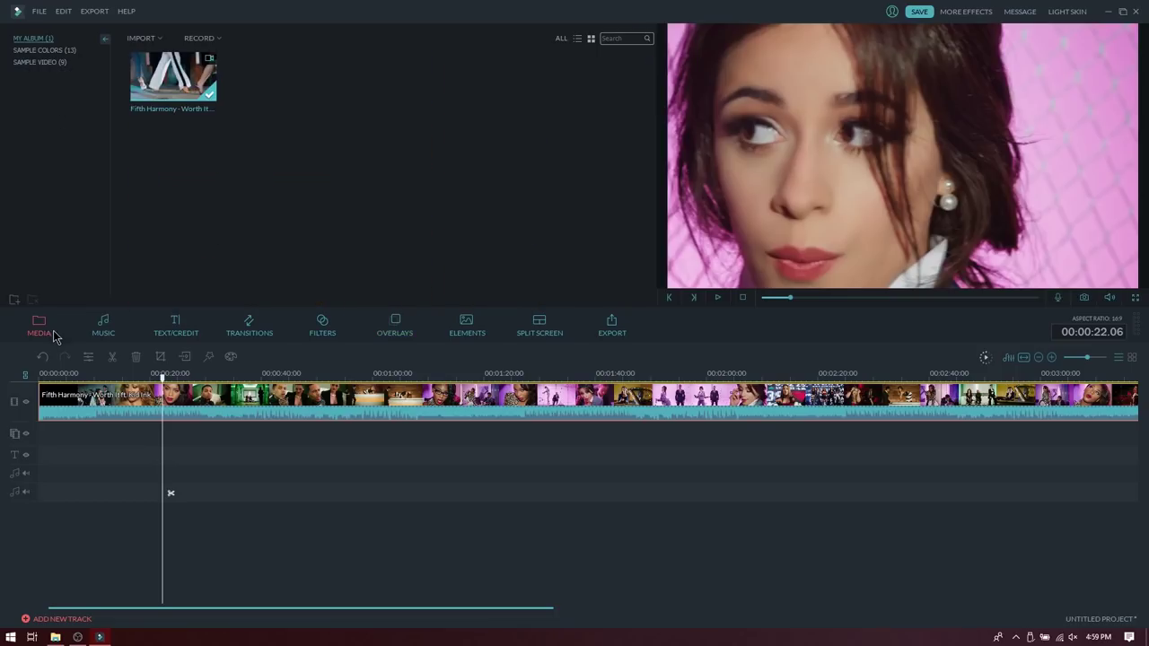